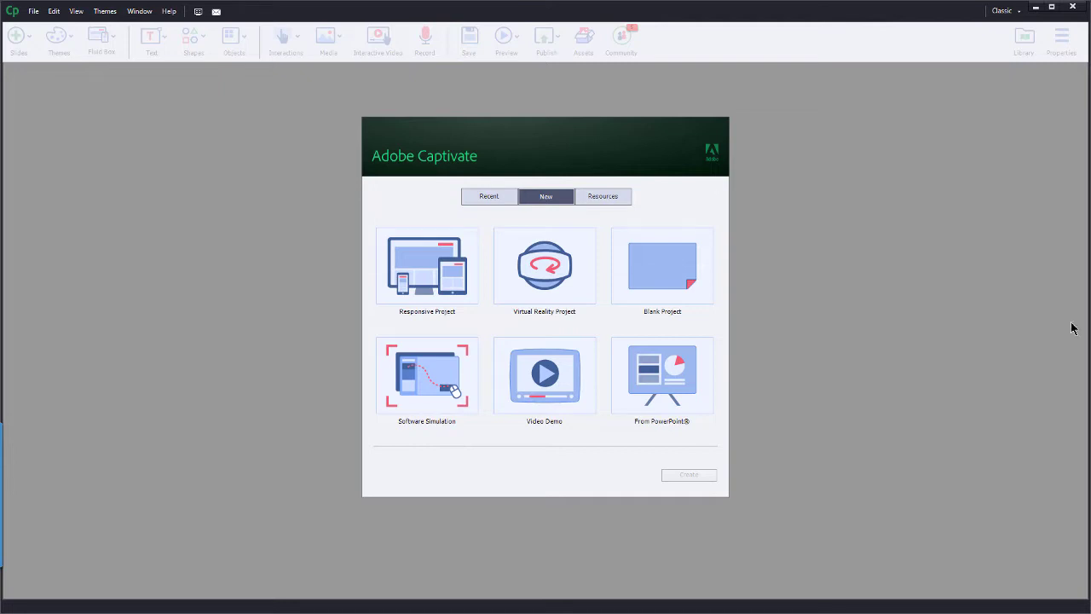
Create a new Virtual Reality project (untitled6.cptx) that starts with one empty 360 slide.
left_click(524, 285)
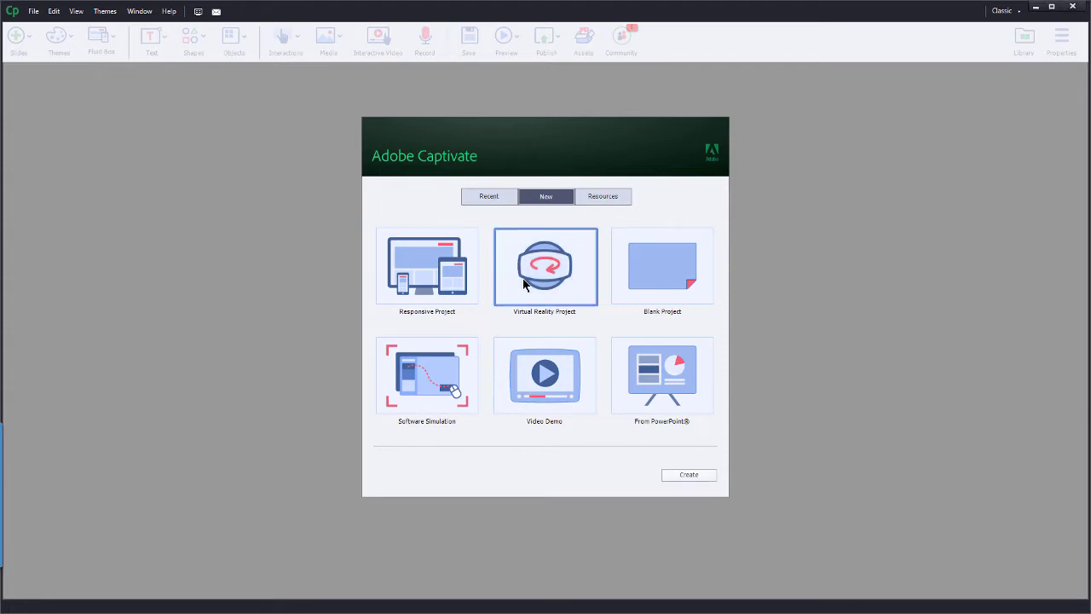
left_click(692, 475)
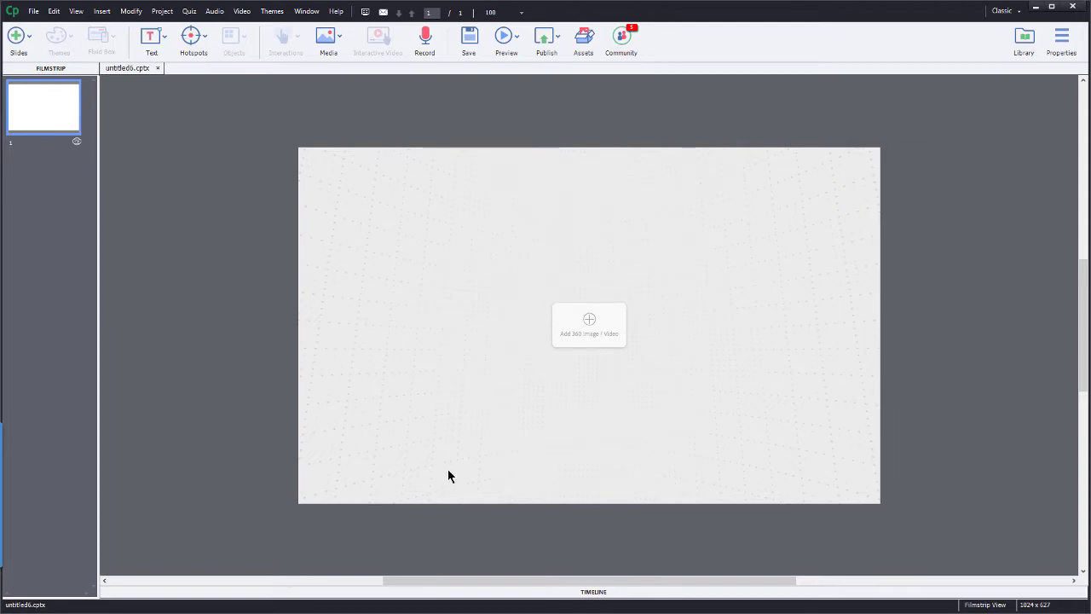
left_click(28, 39)
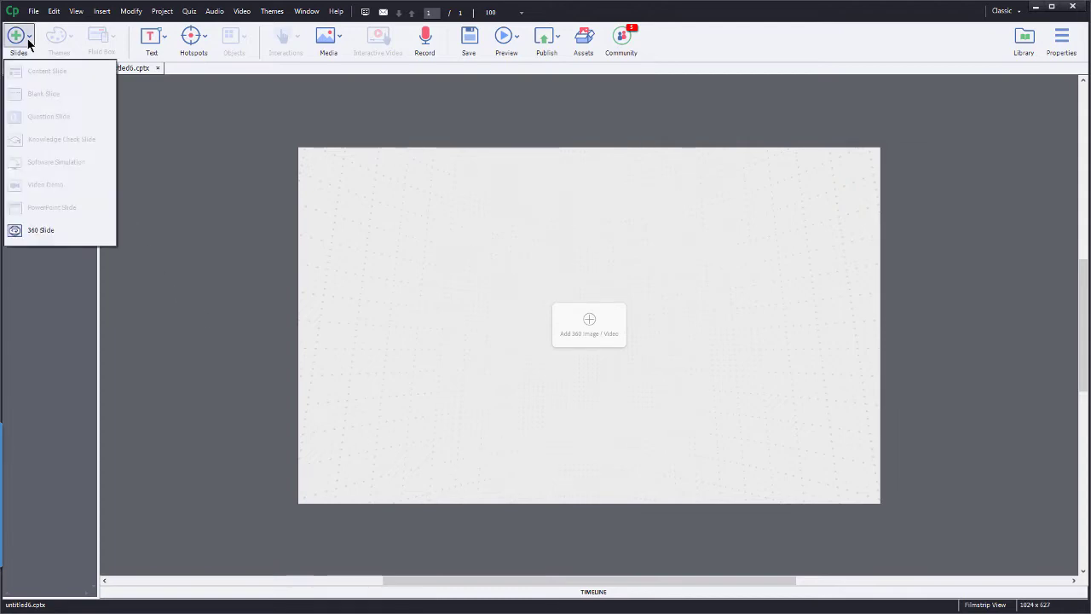
left_click(66, 227)
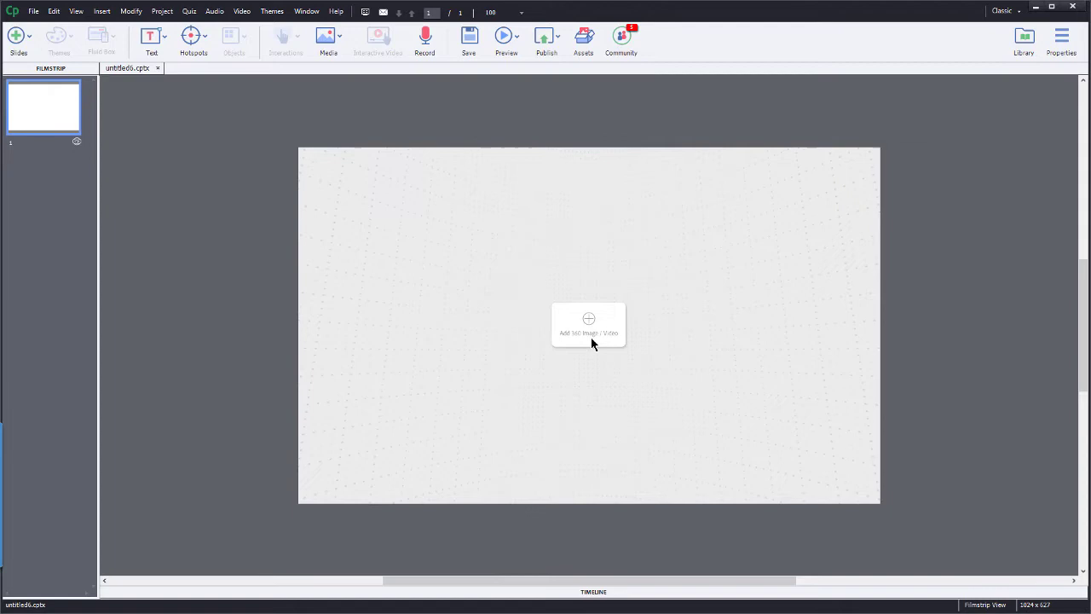
Load studioapartment.jpg from the 360BGAssets gallery as the 360 slide's panorama background.
left_click(590, 327)
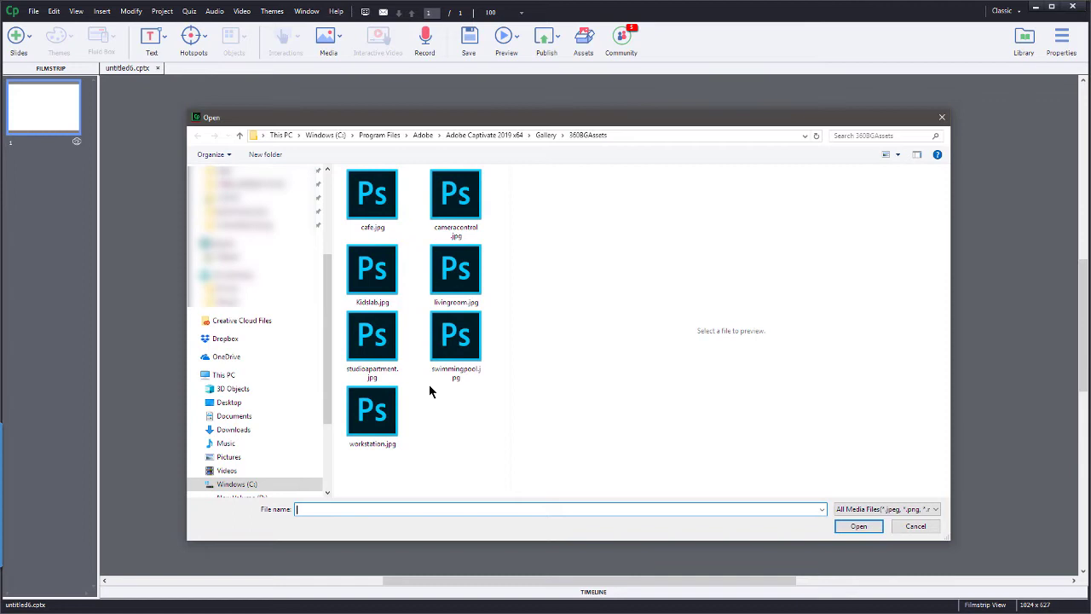
left_click(388, 347)
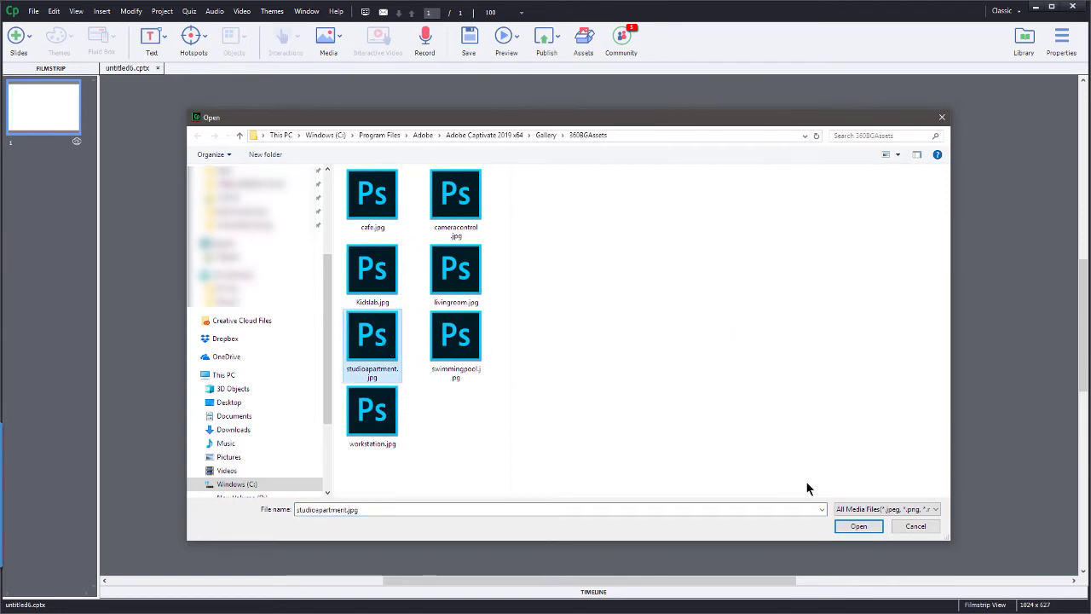
left_click(844, 523)
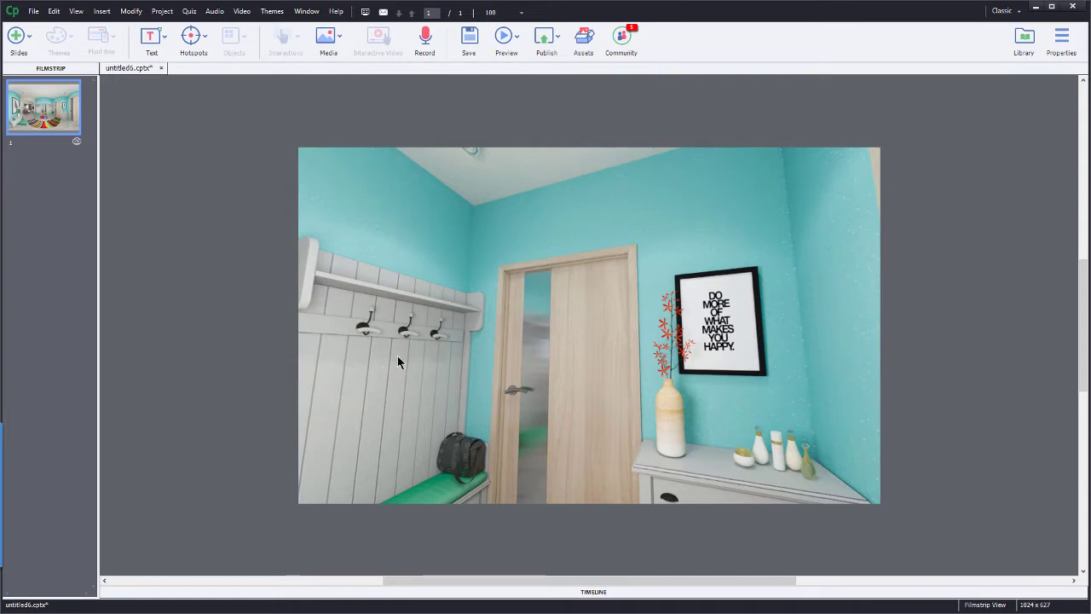
Rotate the 360 view around the studio apartment, ending facing the hallway coat racks.
left_click_drag(380, 382, 703, 356)
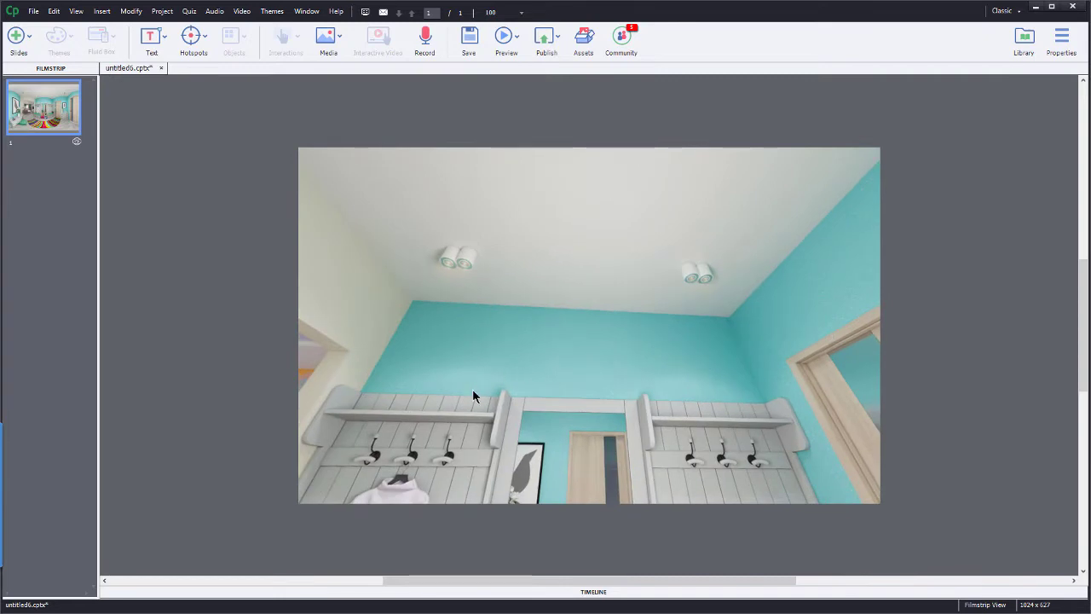
left_click_drag(472, 389, 746, 265)
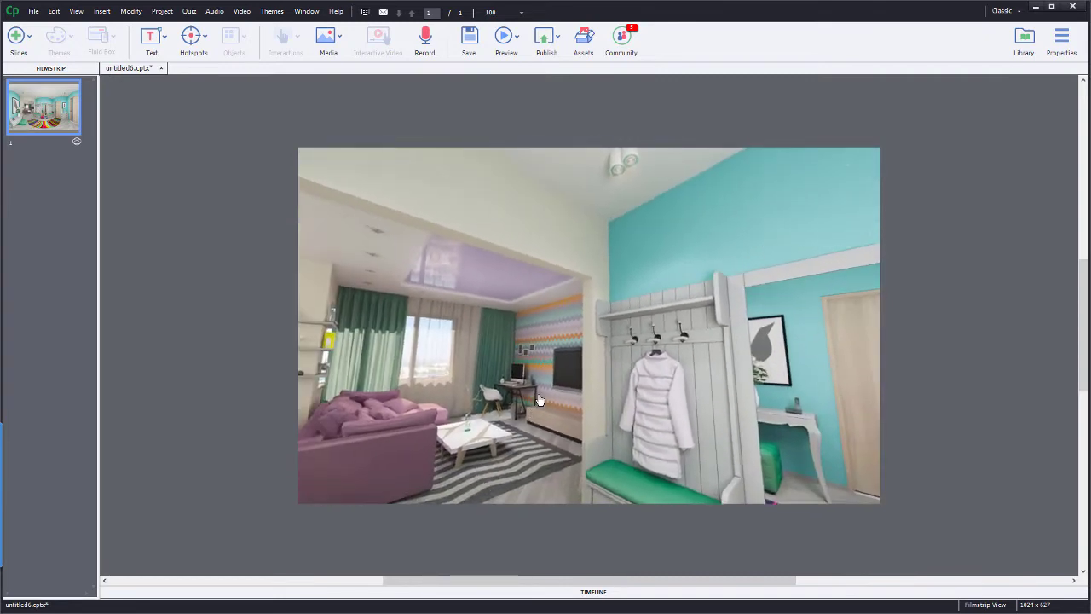
left_click_drag(512, 290, 709, 329)
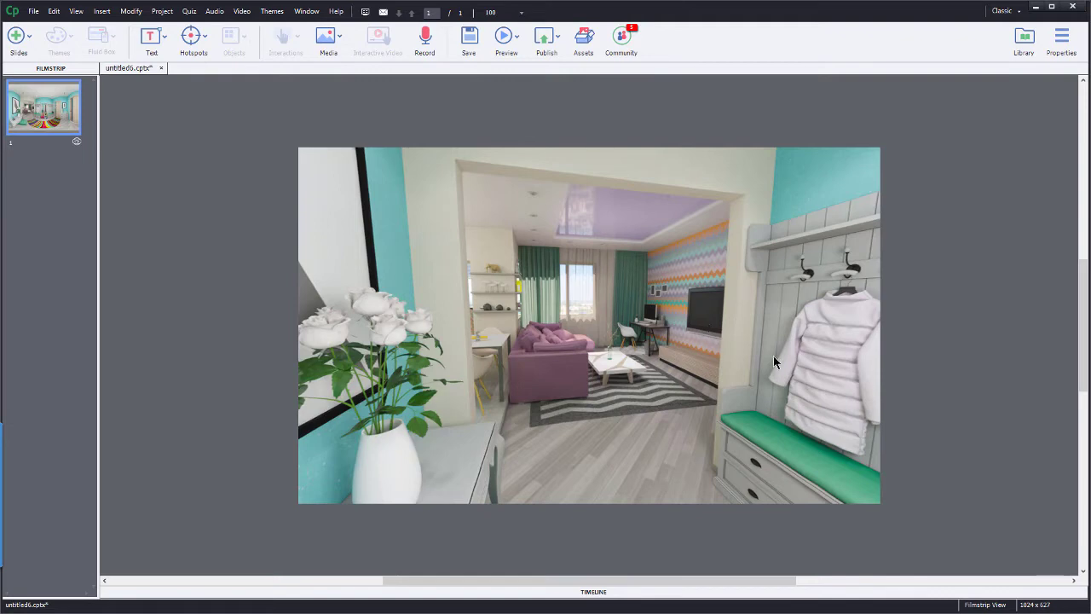
left_click_drag(774, 355, 424, 340)
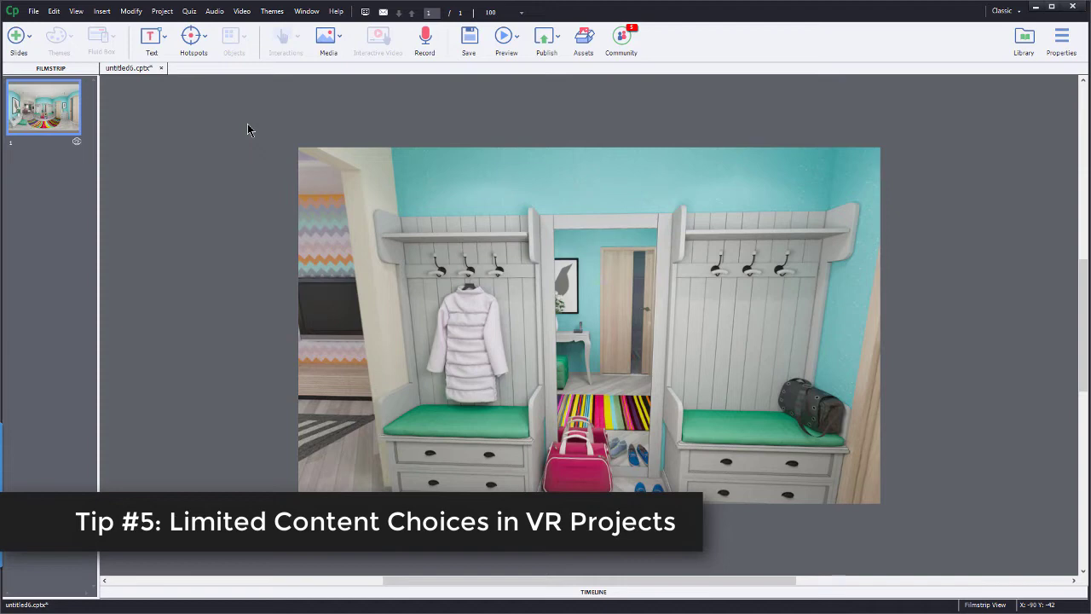
Review the Text, Hotspots and Media dropdown options, leaving the Media choices showing.
left_click(152, 52)
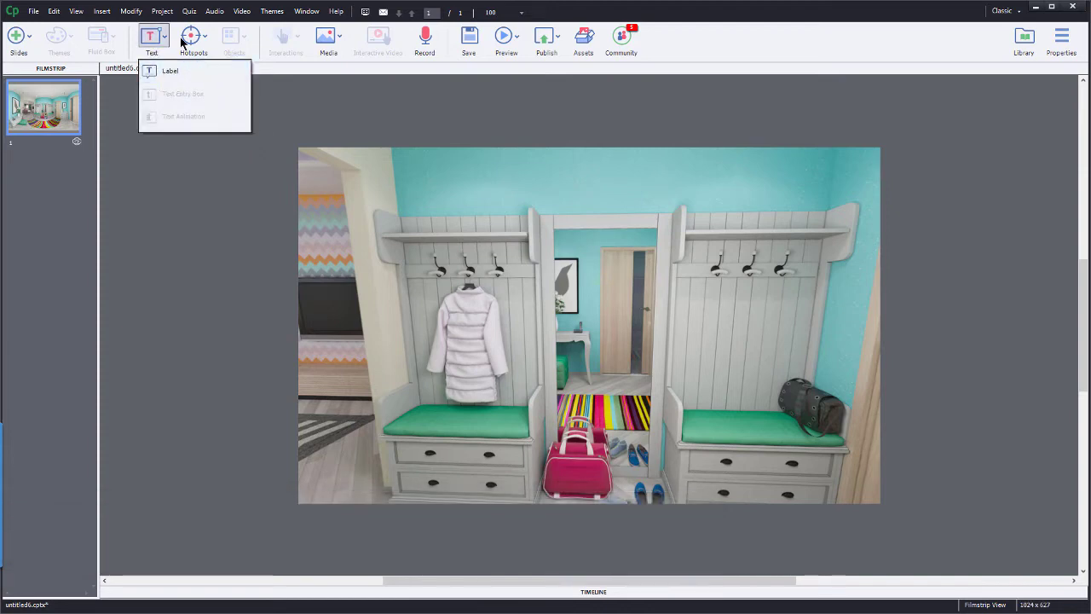
left_click(194, 38)
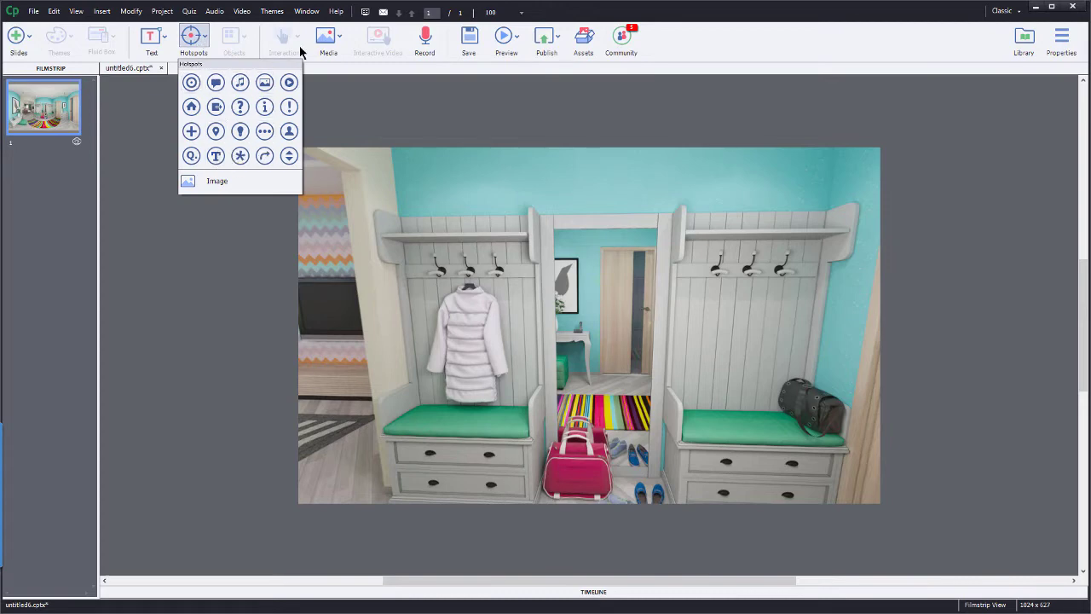
left_click(325, 41)
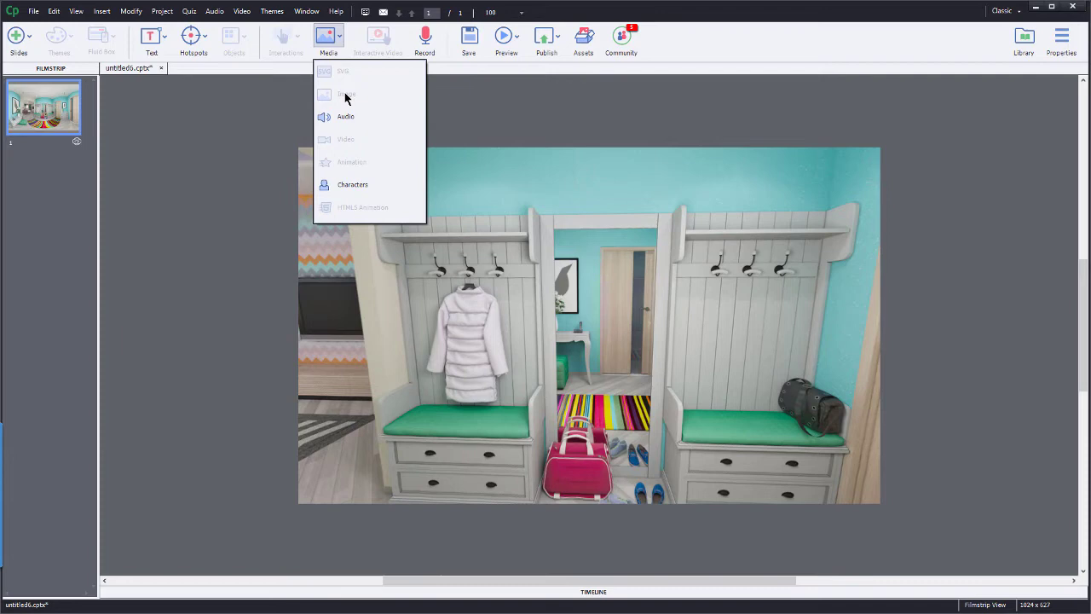
left_click(201, 48)
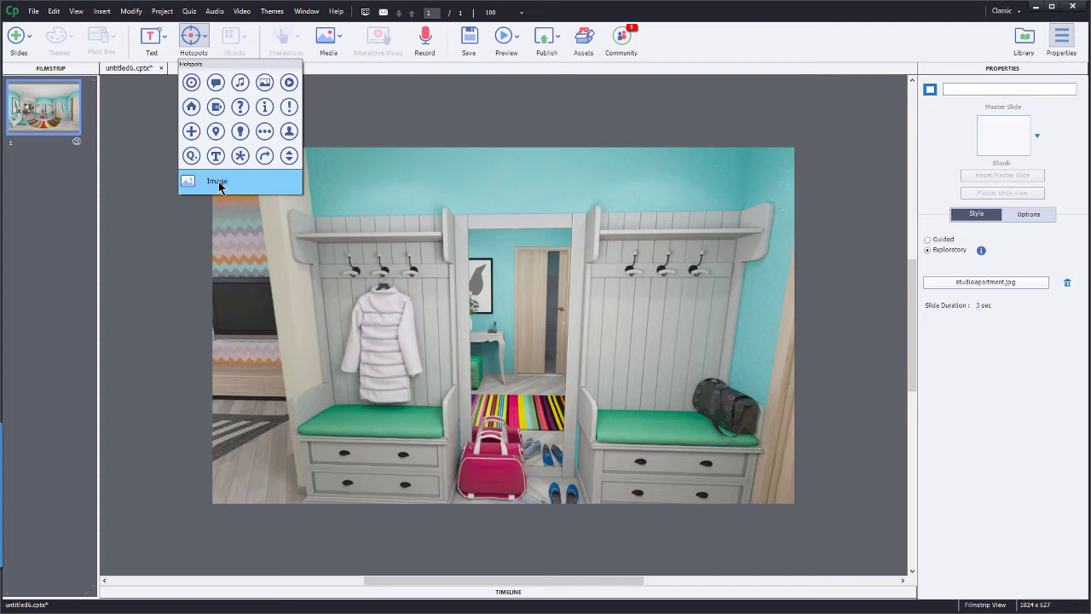
left_click(323, 41)
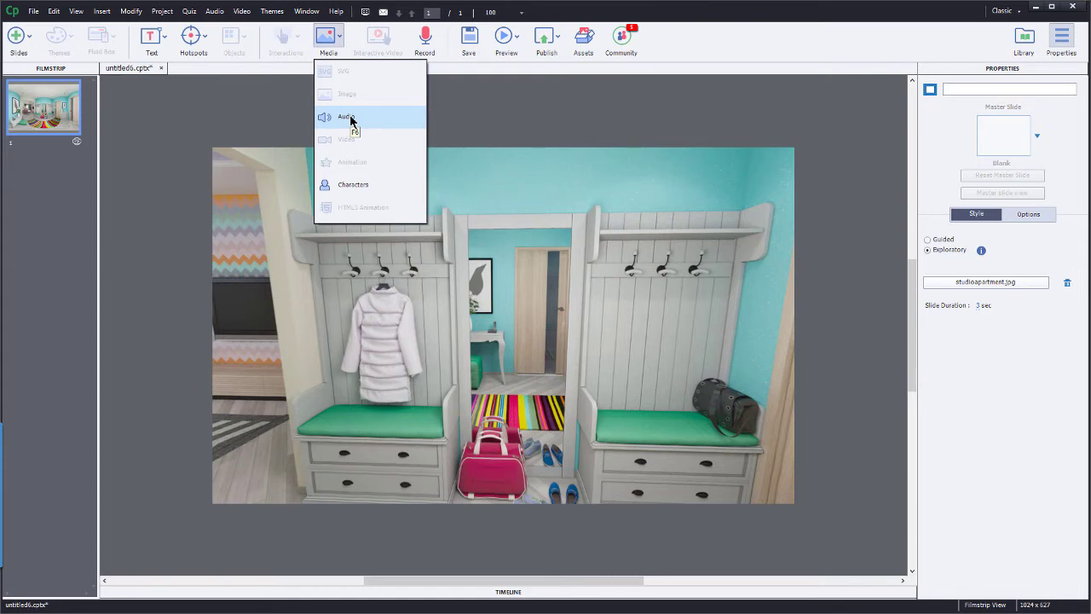
left_click(431, 42)
left_click(429, 41)
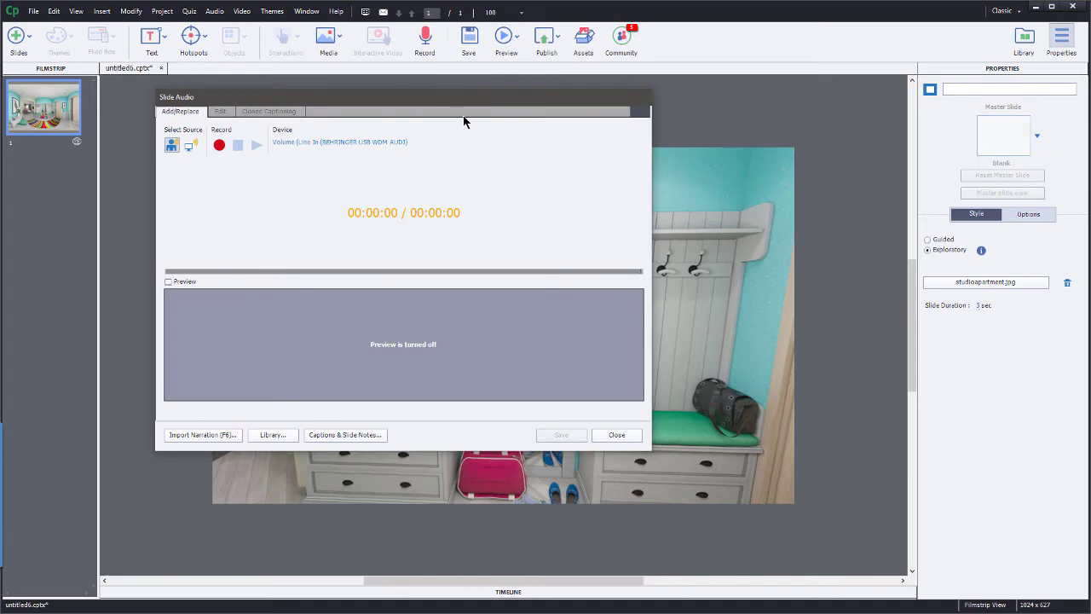
left_click(620, 436)
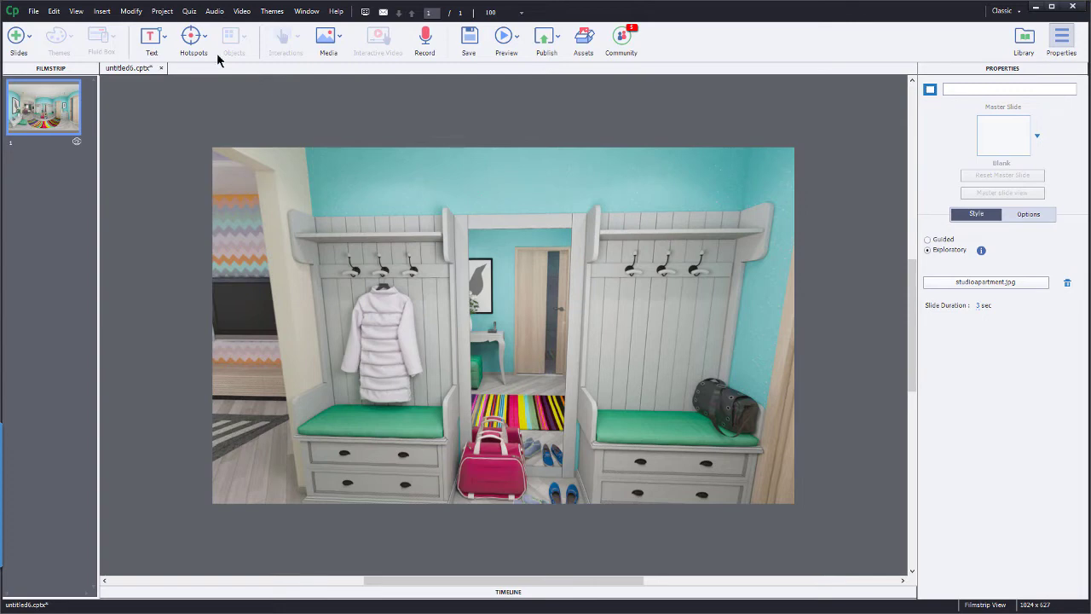
Insert an 'i' information hotspot, Hotspot2, onto the panorama.
left_click(196, 39)
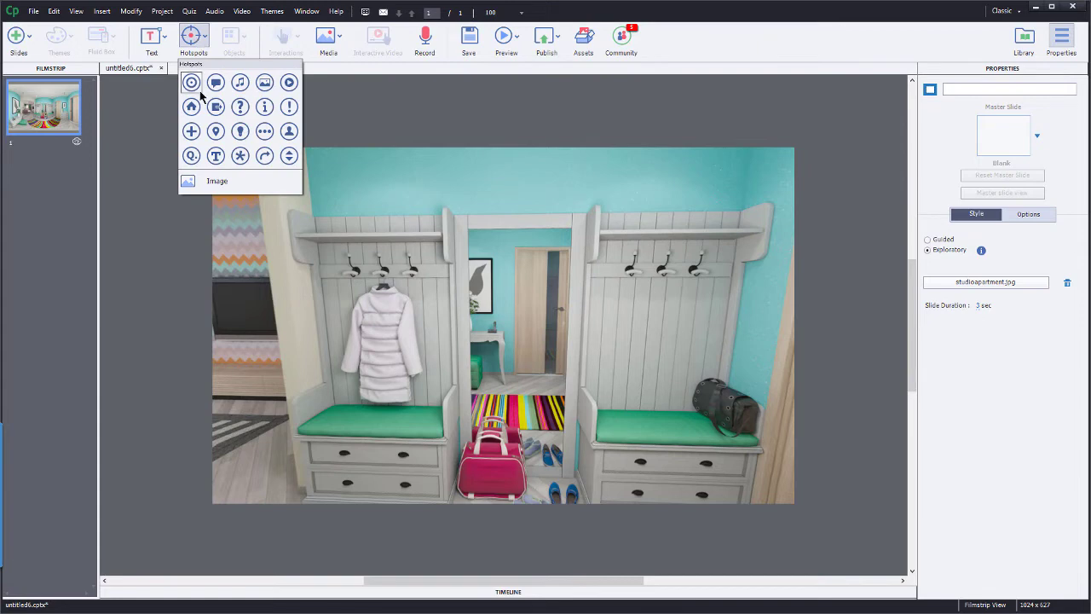
left_click(264, 107)
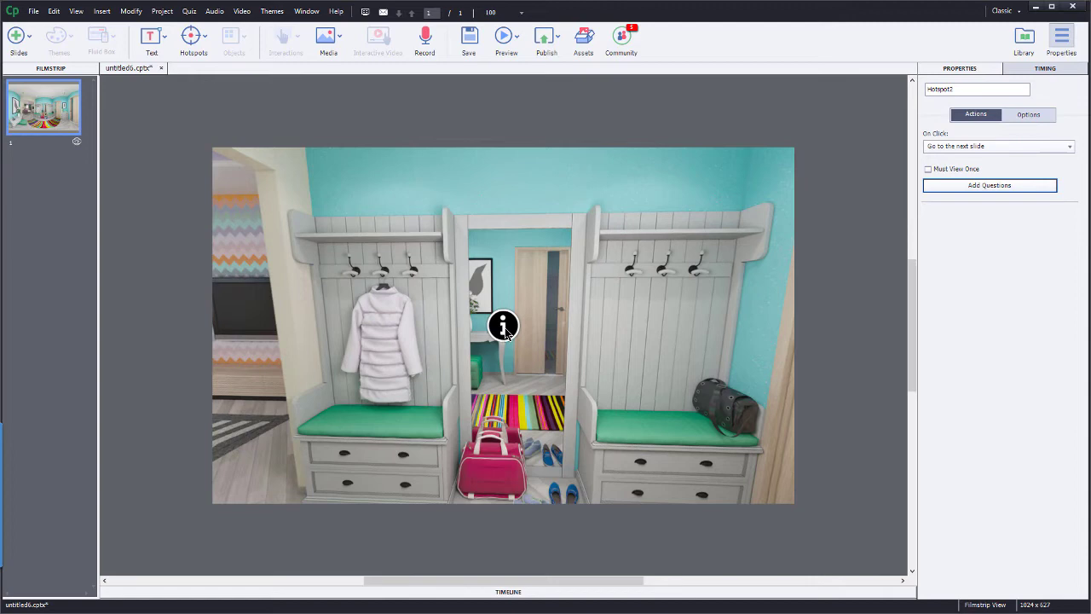
Move the info hotspot from the mirror onto the right coat-rack panel above the dark bag.
left_click_drag(506, 331, 755, 352)
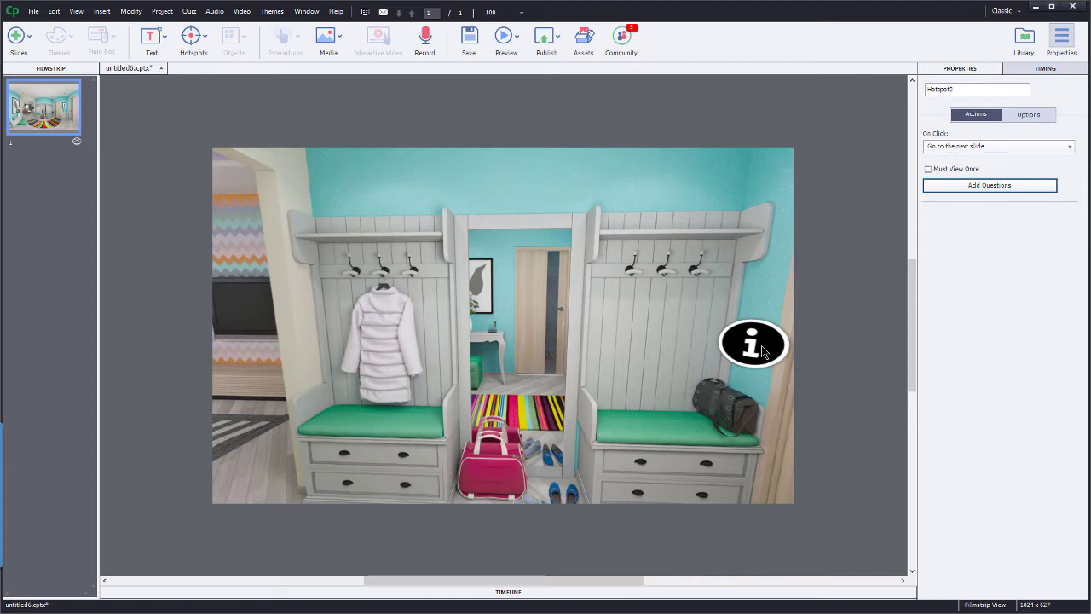
left_click_drag(763, 352, 658, 342)
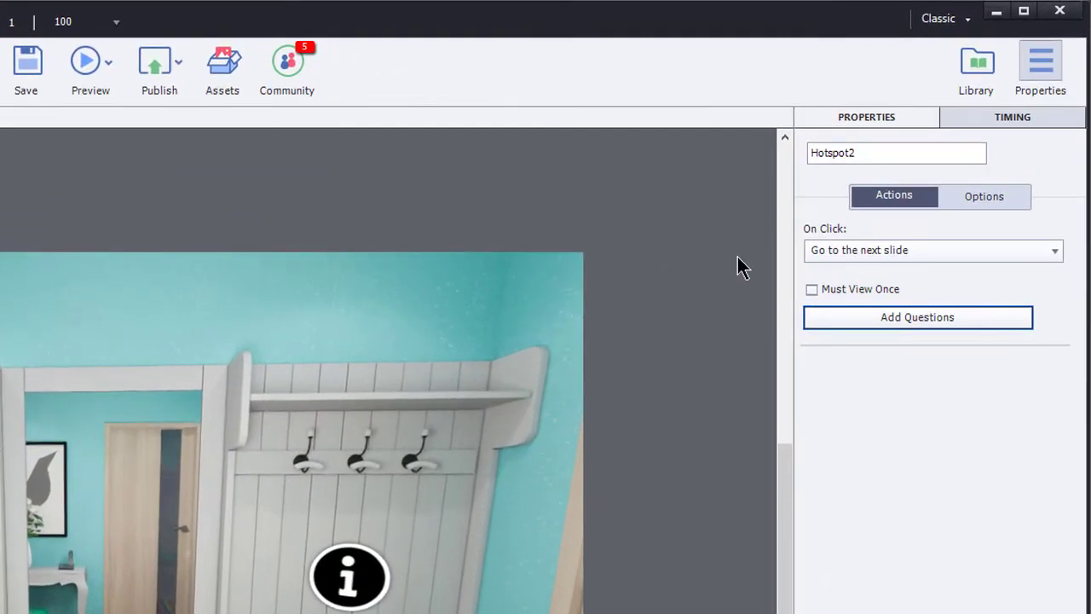
Make Hotspot2 show 'The Coat Rack is a great tool to keep your home nice and organized.' on click.
left_click(846, 264)
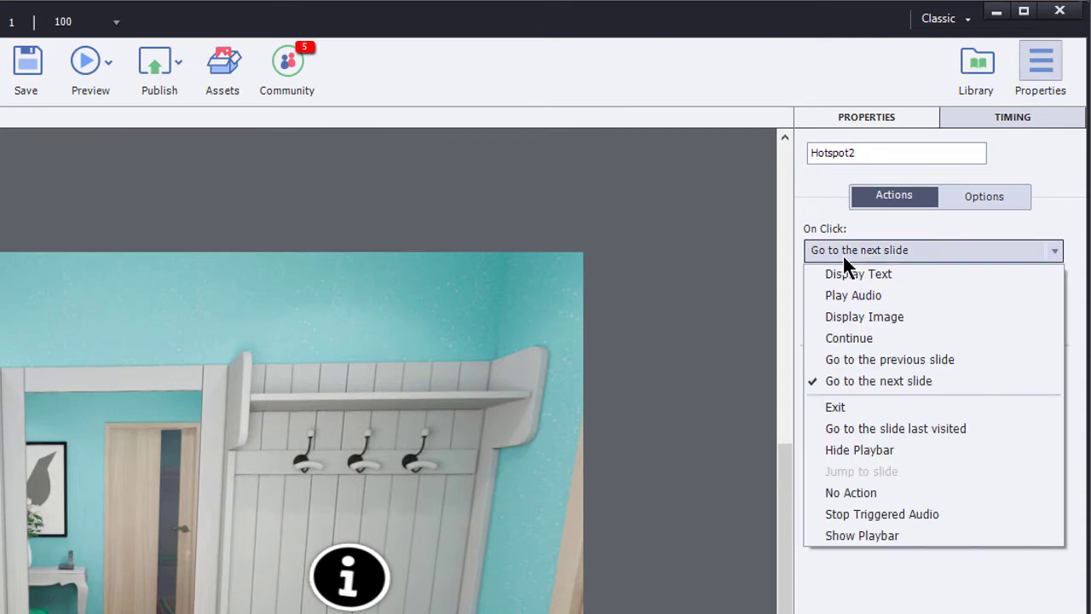
left_click(855, 272)
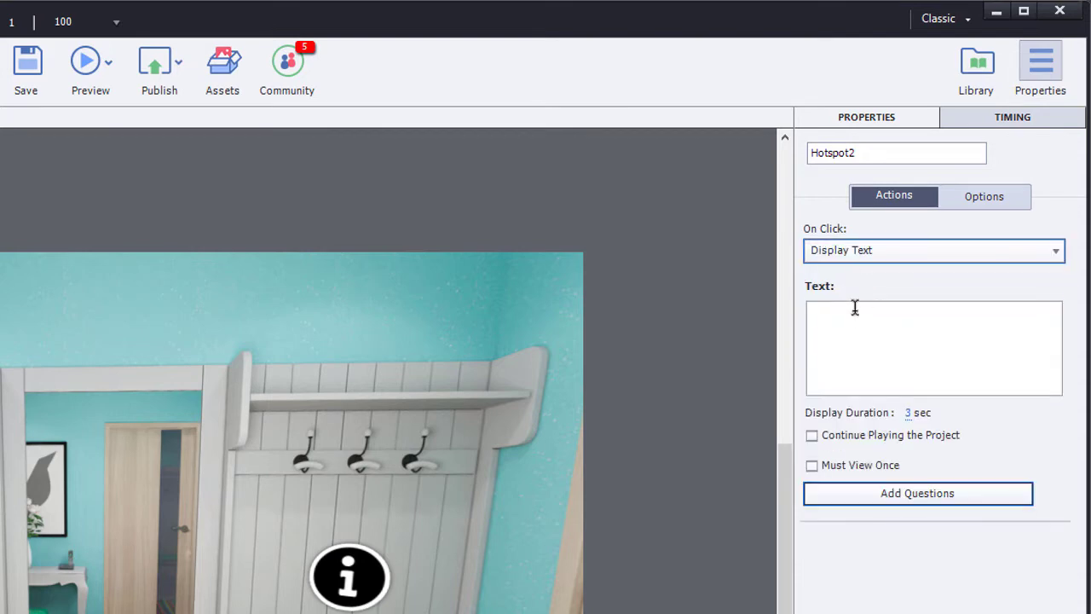
left_click(856, 310)
type("The Coat Rack is a great tool to keep your home nice and organized.")
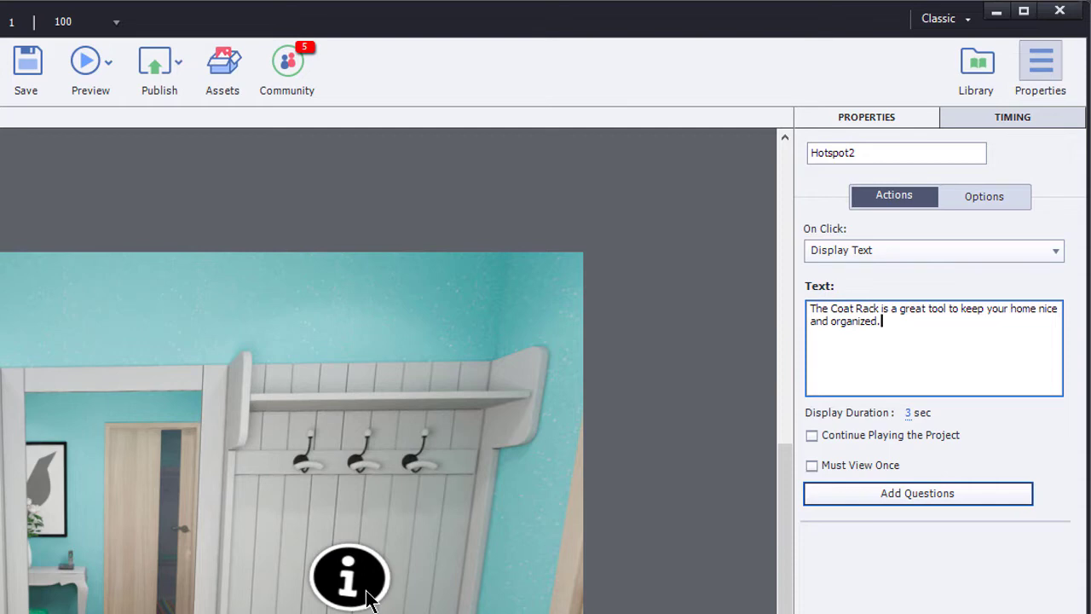
Set the text's display duration to 4 seconds, leaving Must View Once unticked.
left_click(909, 415)
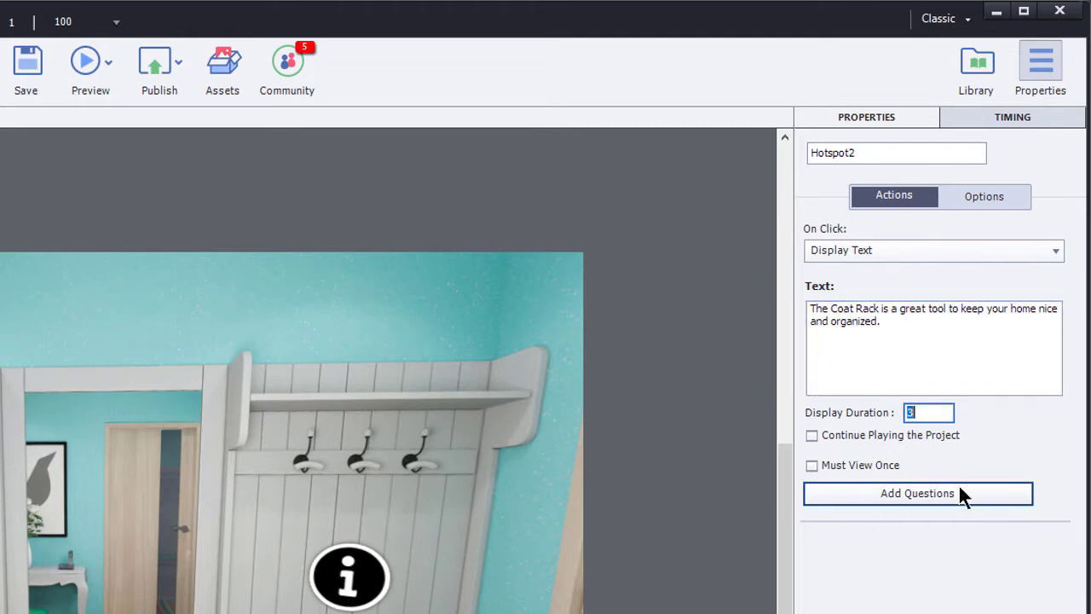
type("4")
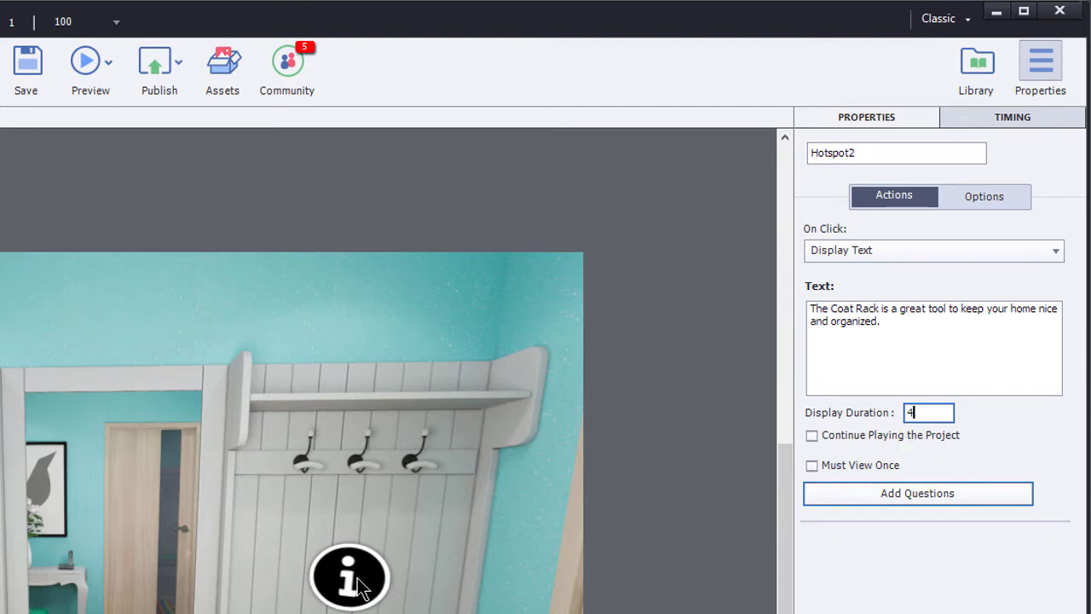
left_click(837, 467)
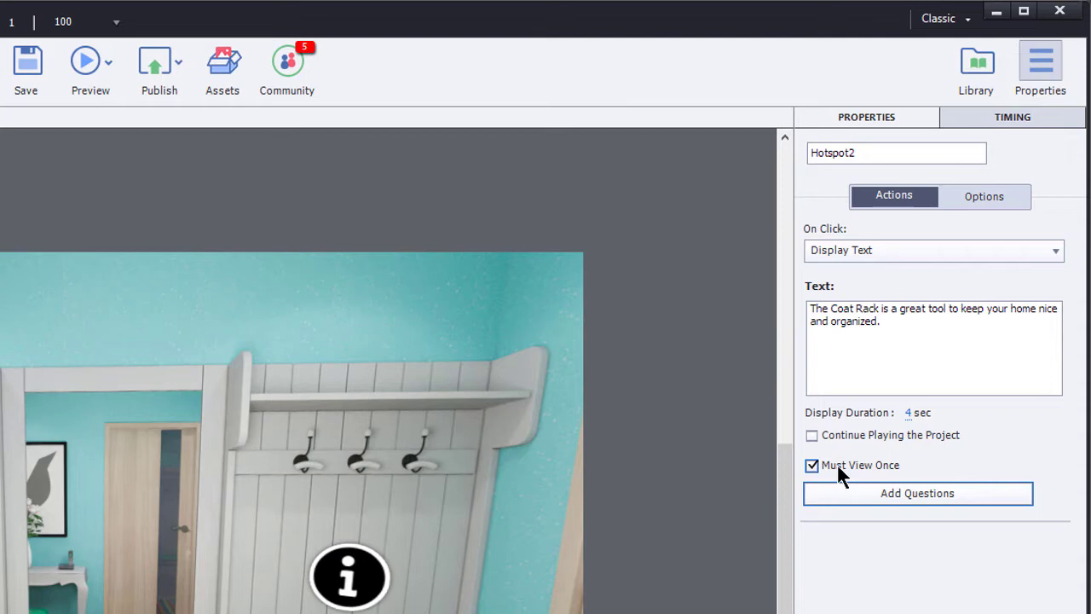
left_click(837, 468)
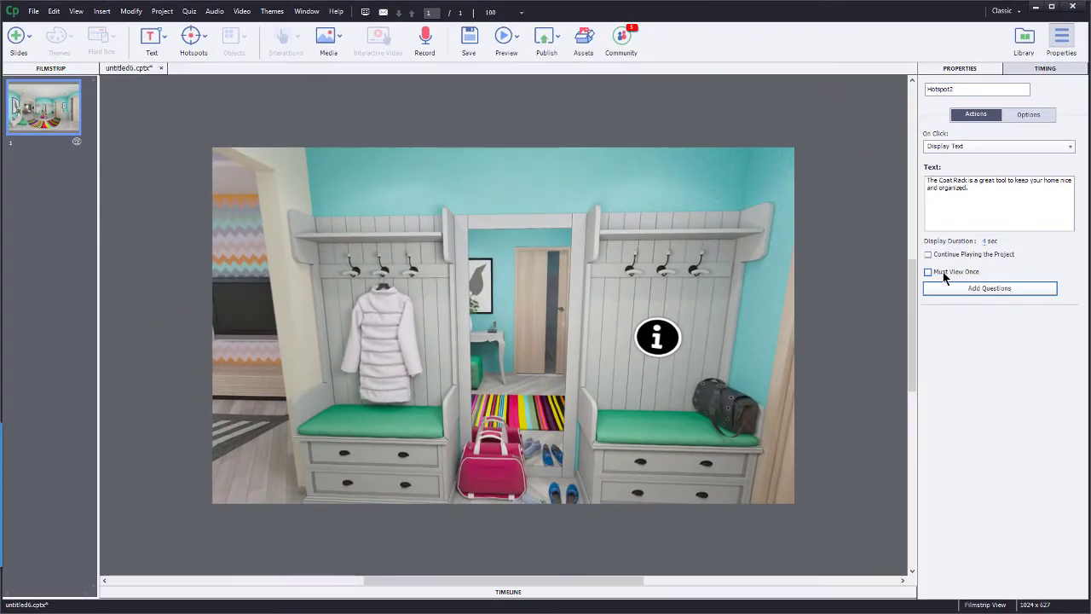
Expand the Timeline and shorten Hotspot2's bar so its pause point sits at 0.0s.
left_click(533, 591)
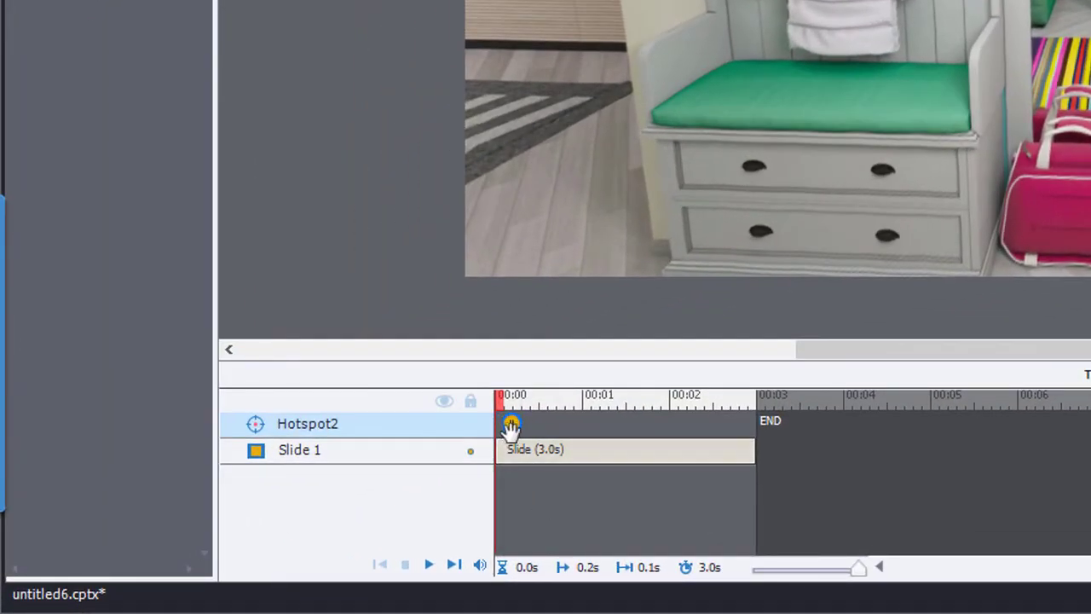
mouse_move(511, 424)
left_mouse_down()
mouse_move(475, 423)
mouse_move(499, 424)
left_mouse_up()
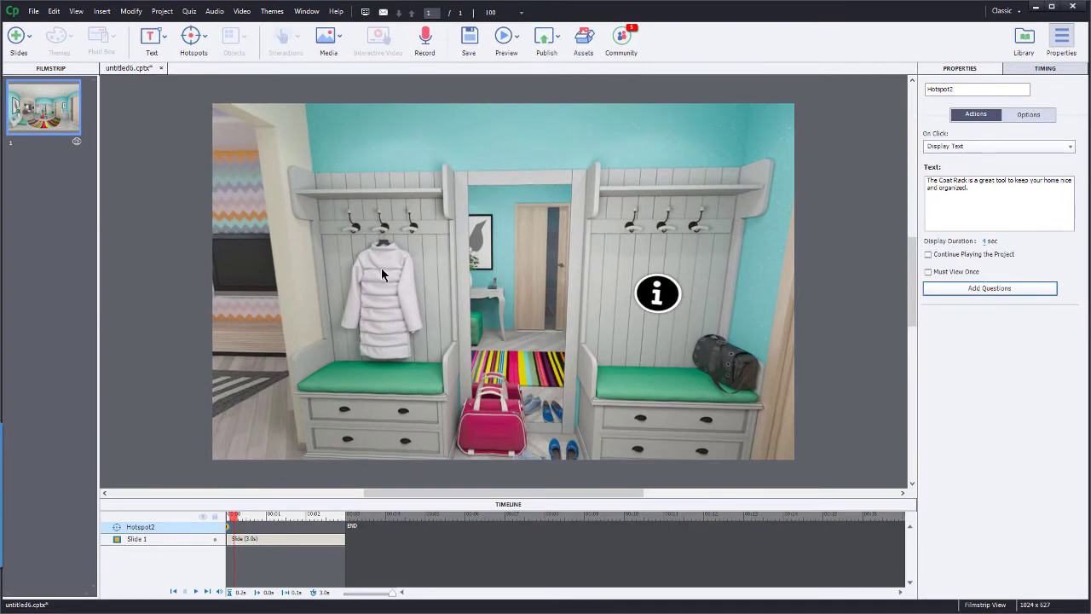
Place a target hotspot, Hotspot3, on the white bathrobe with On Click set to No Action.
left_click(191, 39)
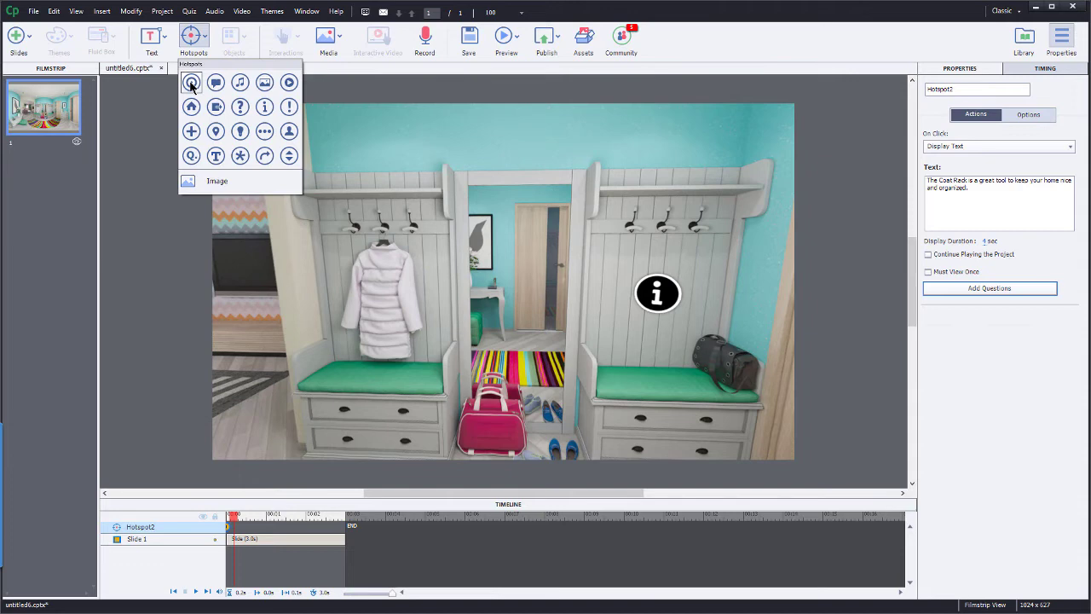
left_click(191, 83)
left_click_drag(514, 292, 333, 309)
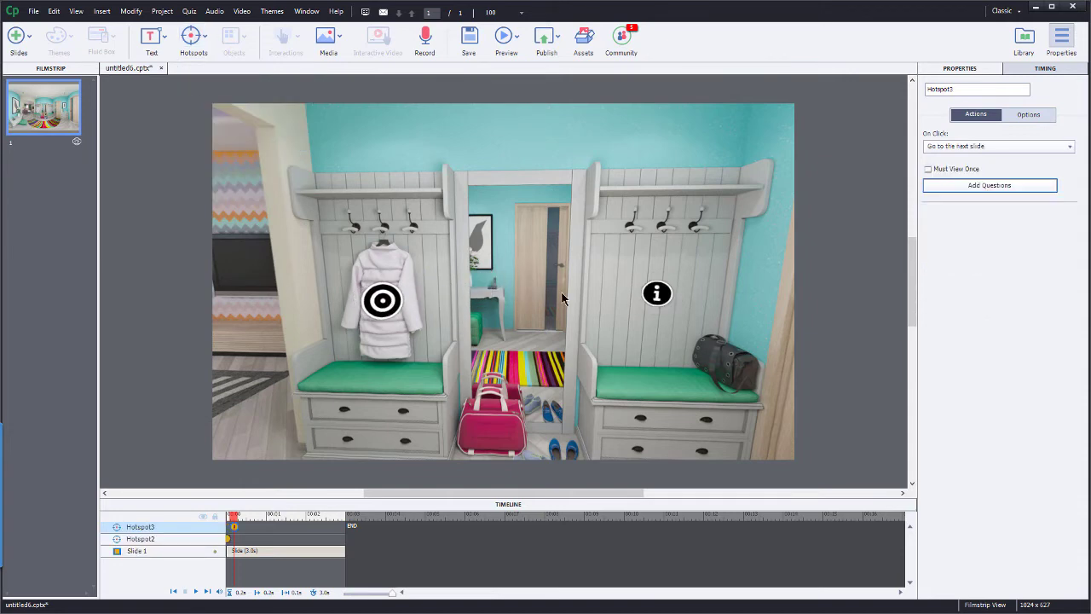
left_click(989, 145)
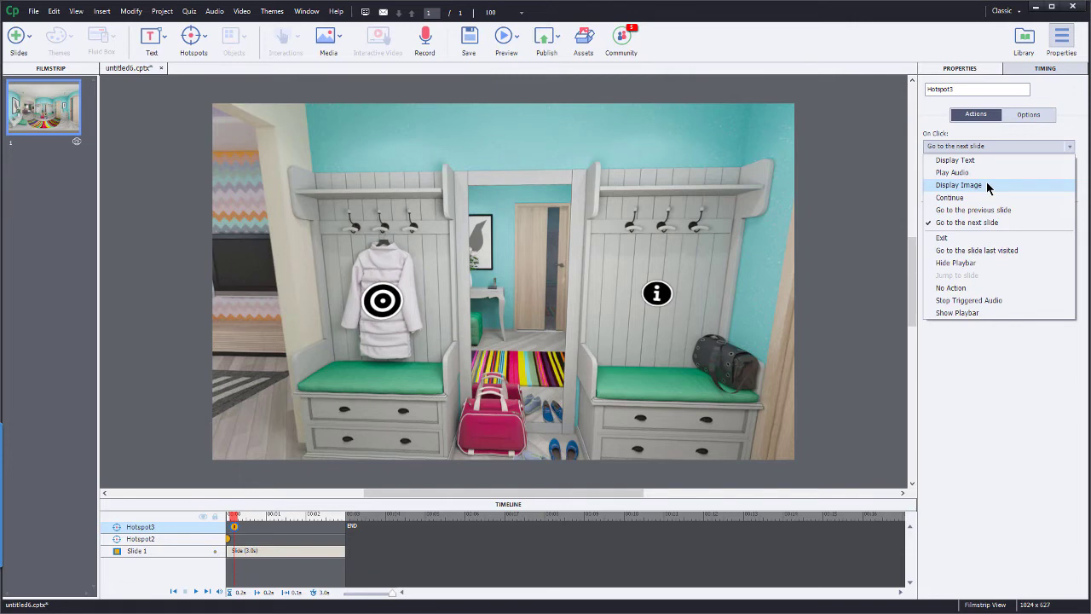
left_click(948, 289)
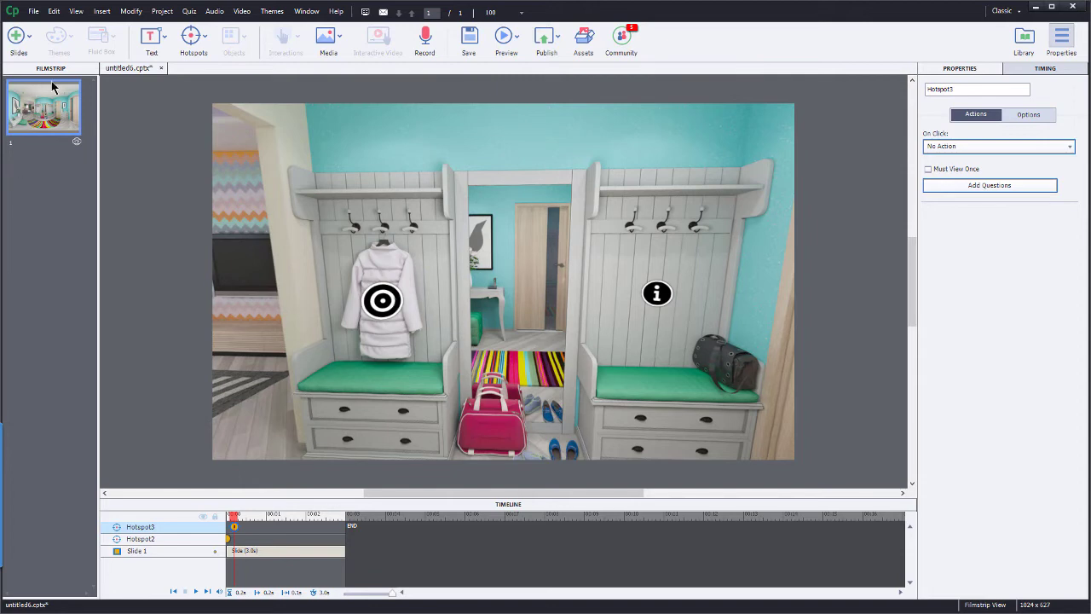
Nudge Hotspot3's target icon slightly higher on the white bathrobe.
left_click(21, 46)
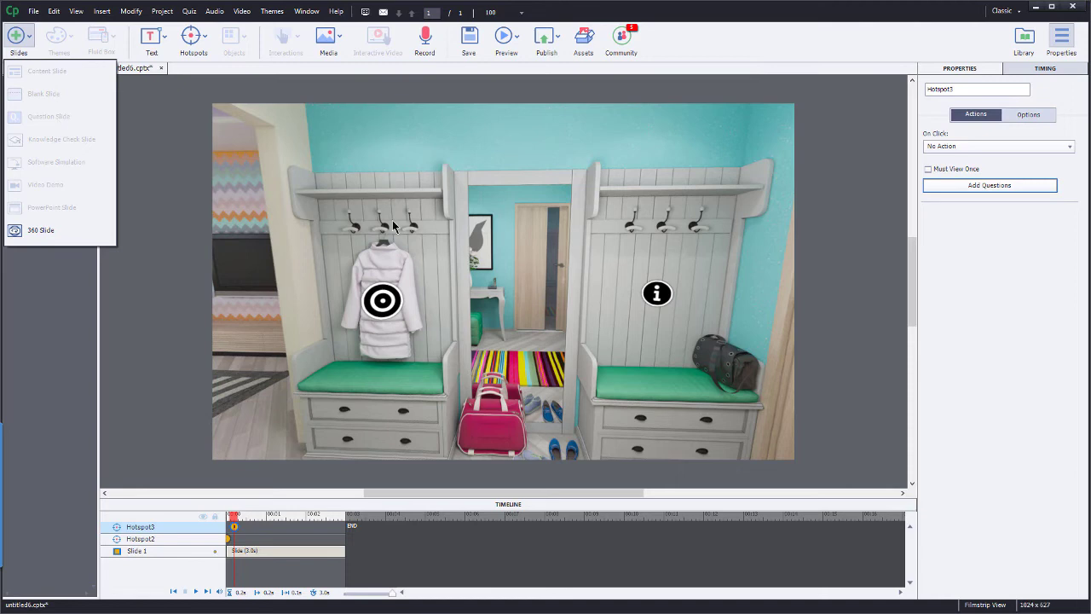
left_click(380, 314)
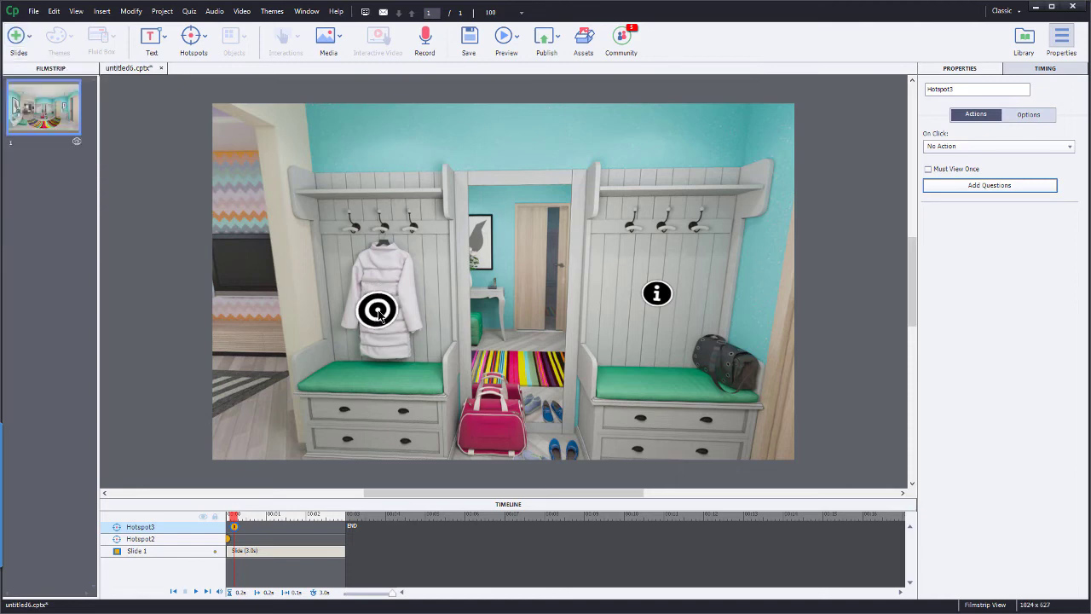
left_click_drag(380, 313, 383, 297)
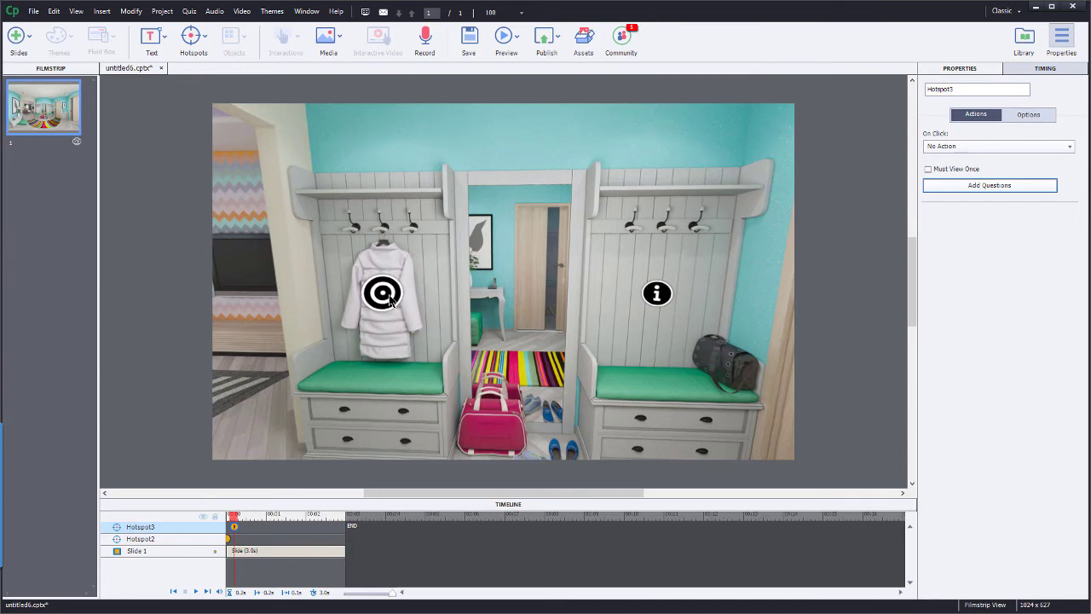
left_click(191, 36)
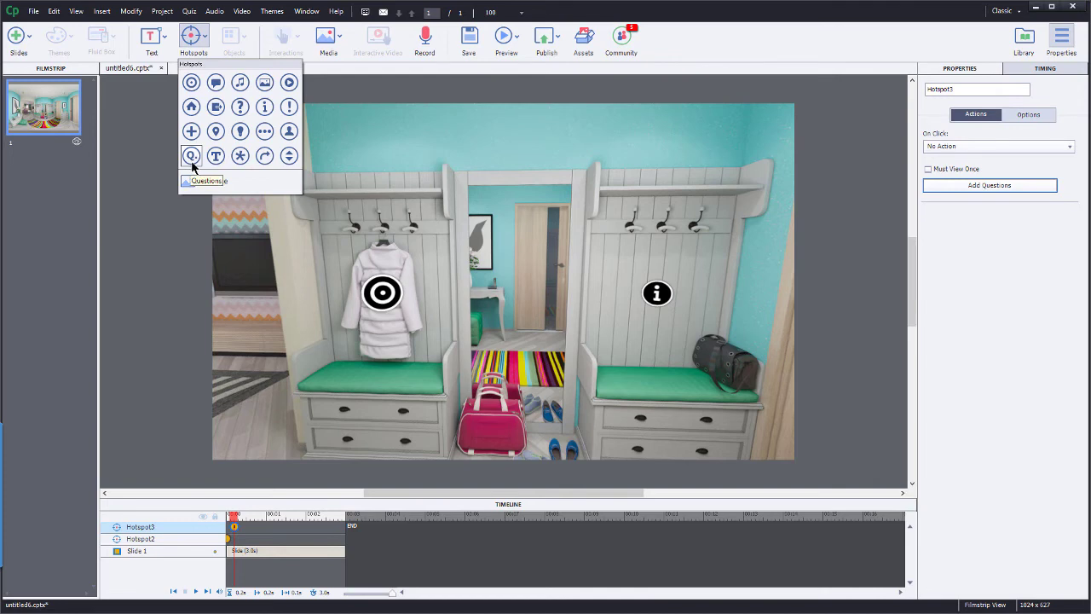
Place a question hotspot by the central mirror and add one Multiple Choice and one True/False question.
left_click(191, 156)
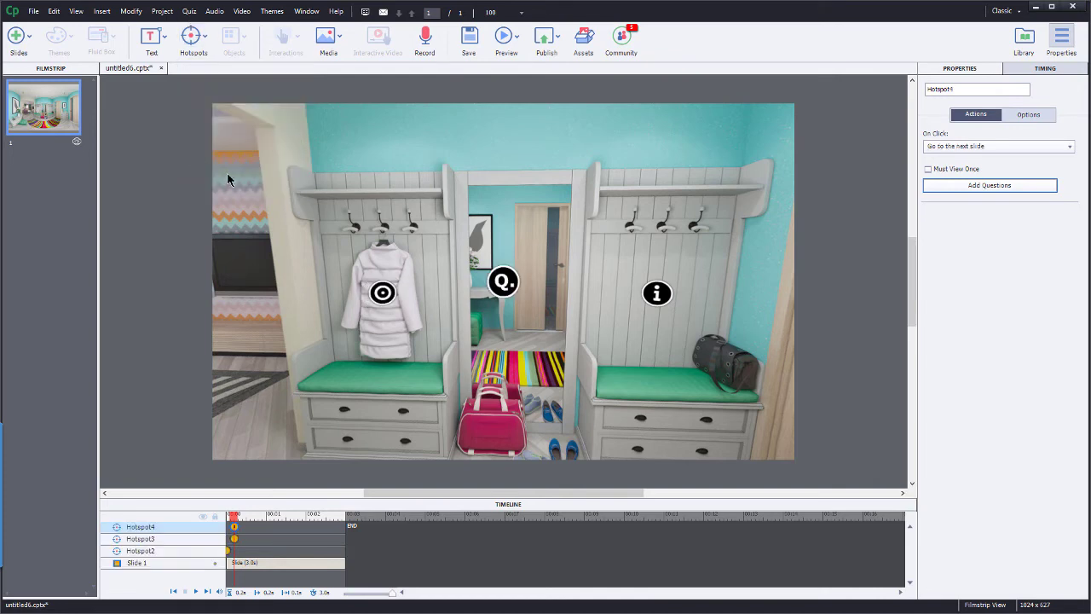
left_click_drag(507, 286, 517, 267)
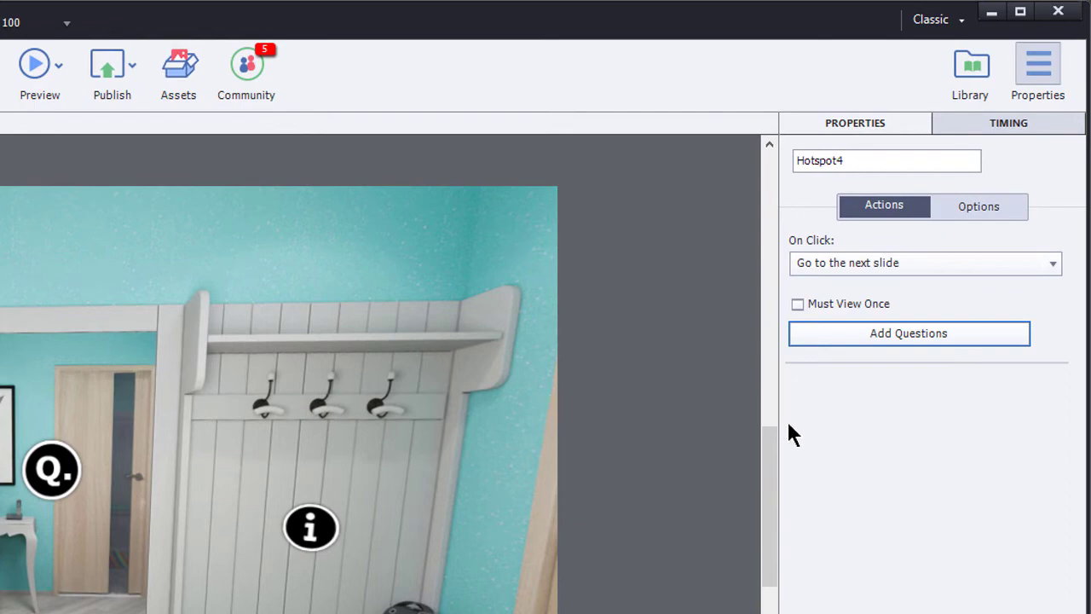
left_click(931, 334)
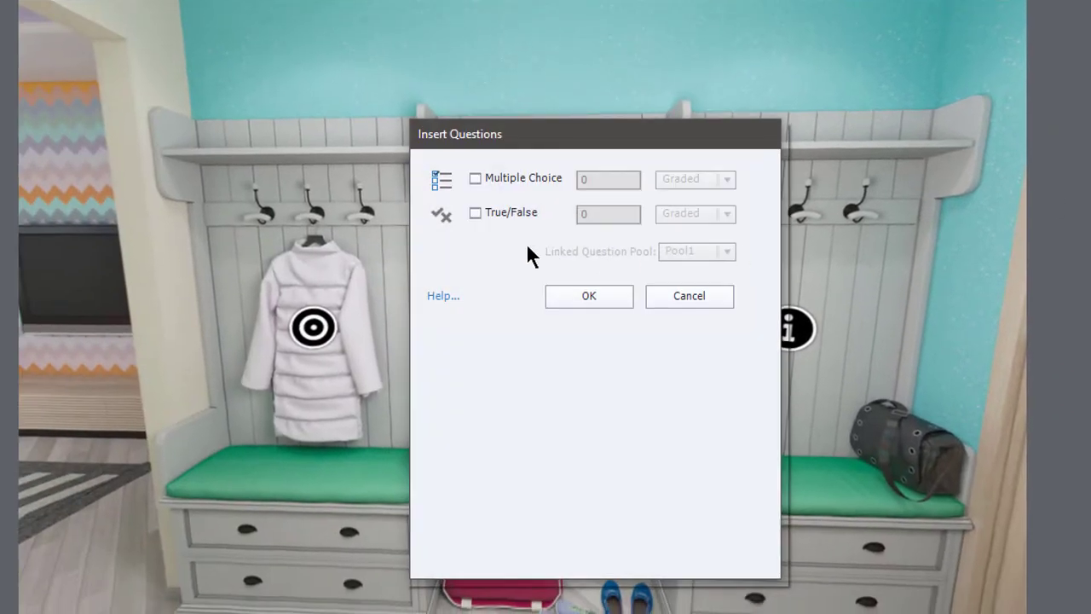
left_click(513, 177)
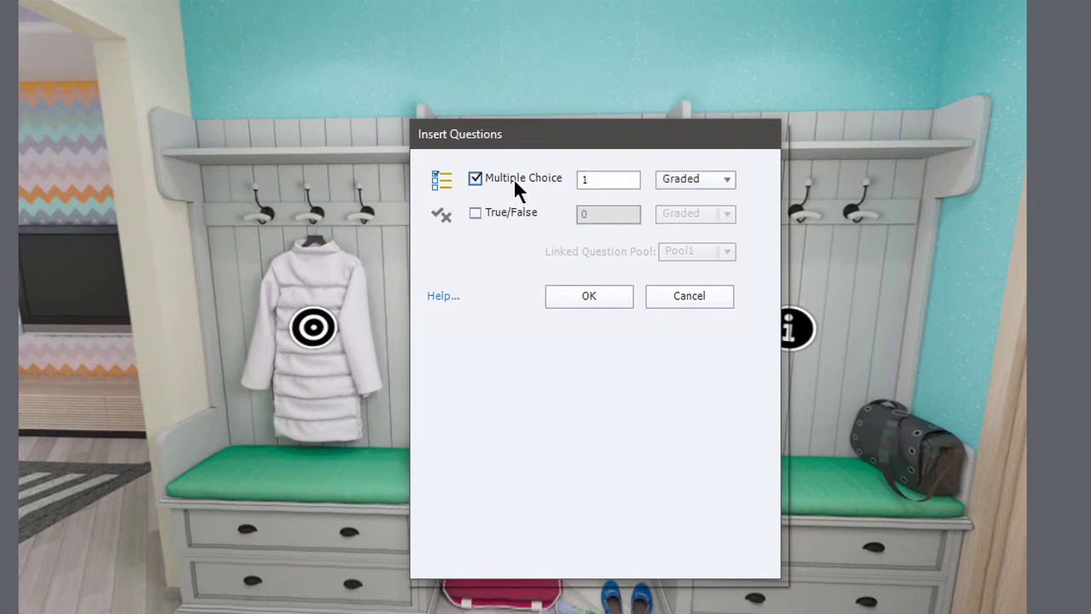
left_click(509, 211)
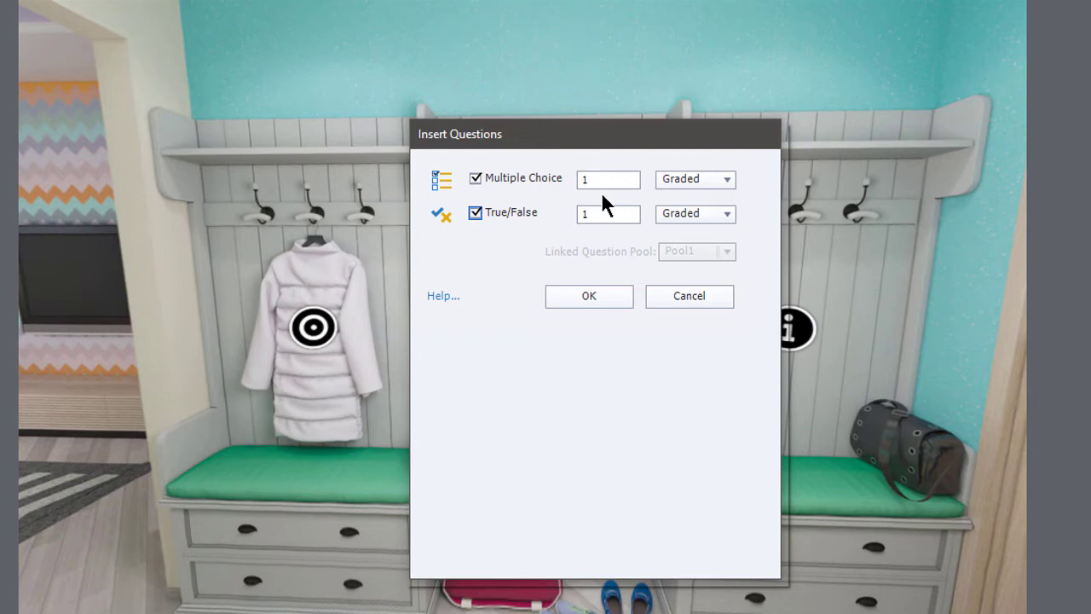
Set both the multiple-choice and true/false questions to KC Slide.
left_click(705, 176)
left_click(710, 262)
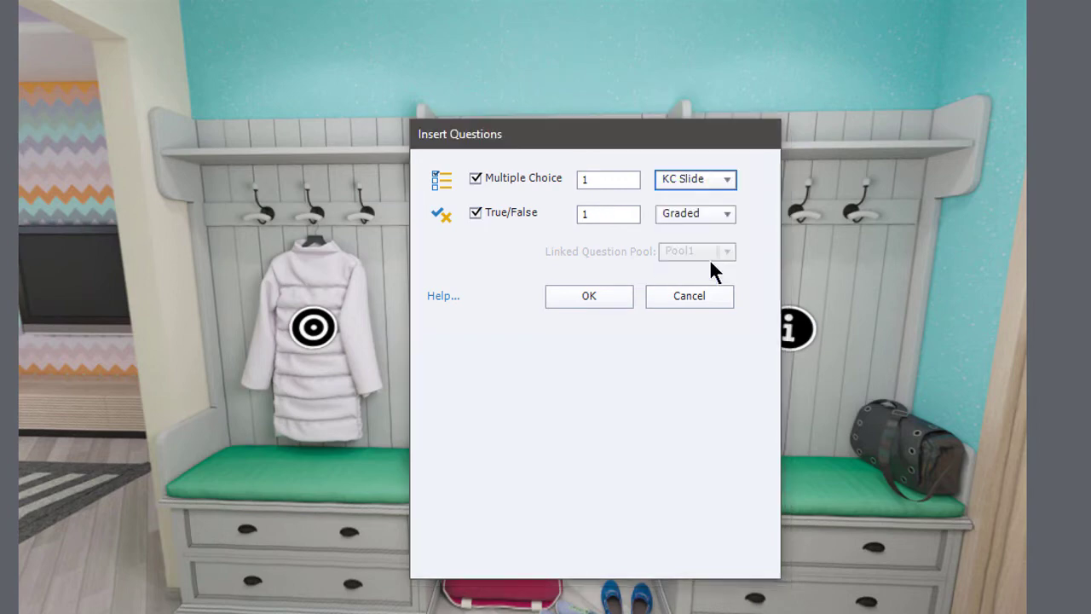
left_click(703, 209)
left_click(701, 299)
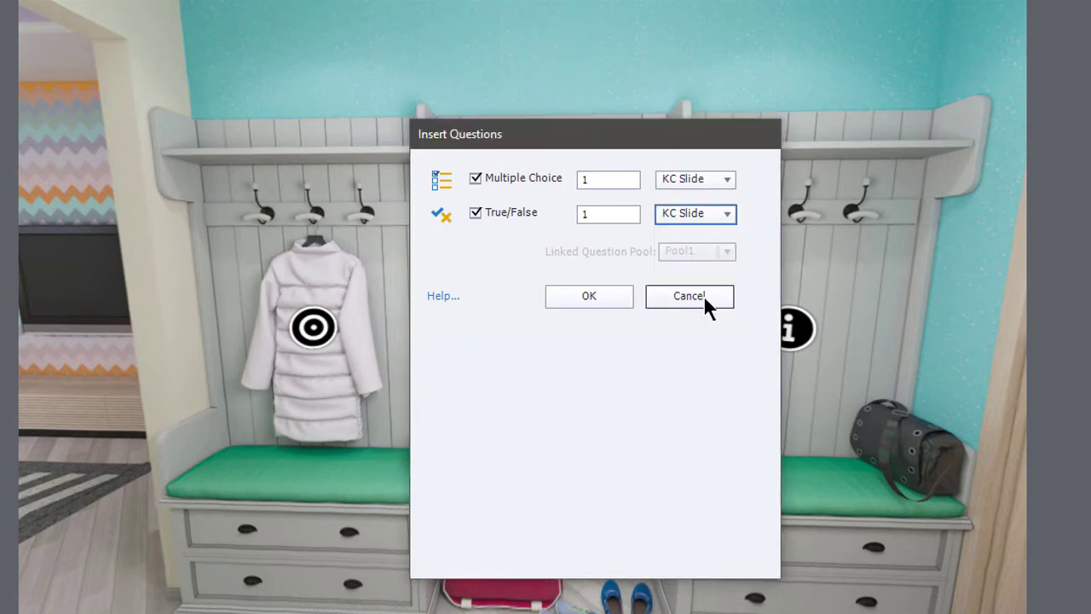
left_click(713, 212)
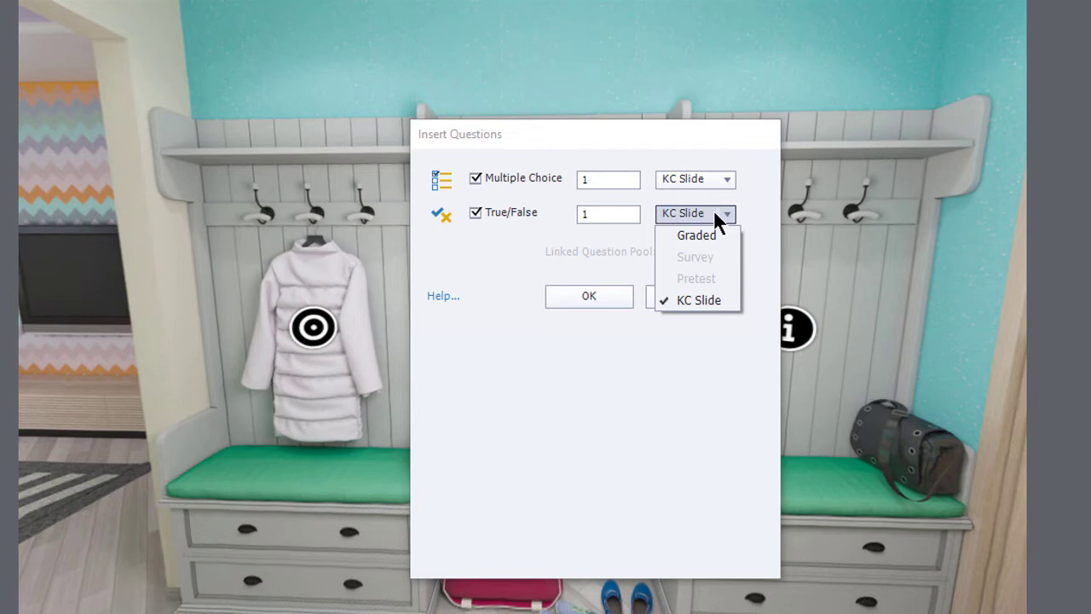
left_click(759, 212)
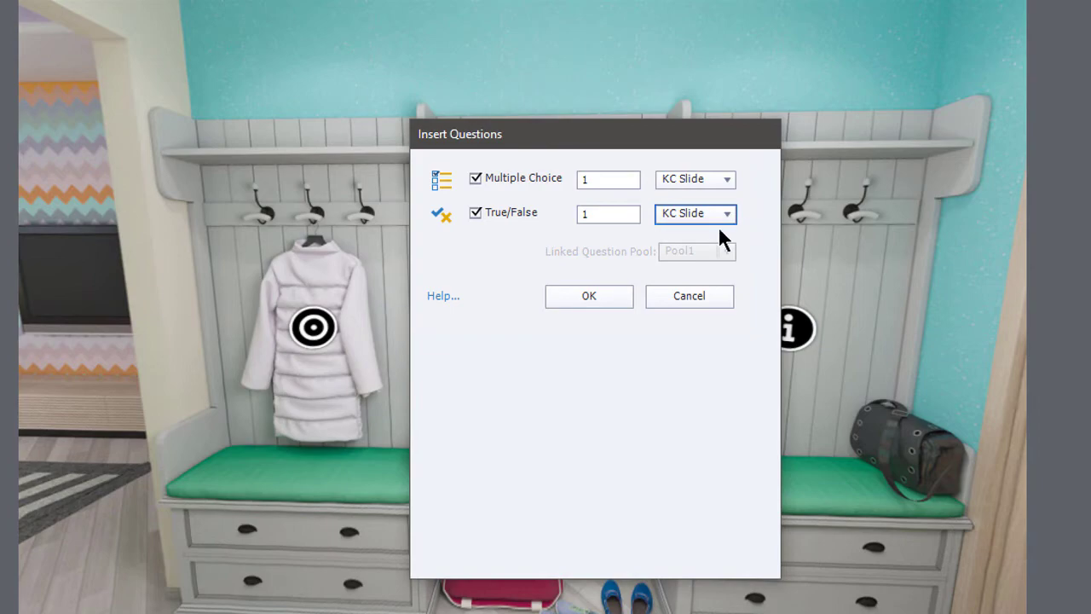
Insert the multiple-choice and true/false KC slides, then return to the 360 room slide.
left_click(608, 294)
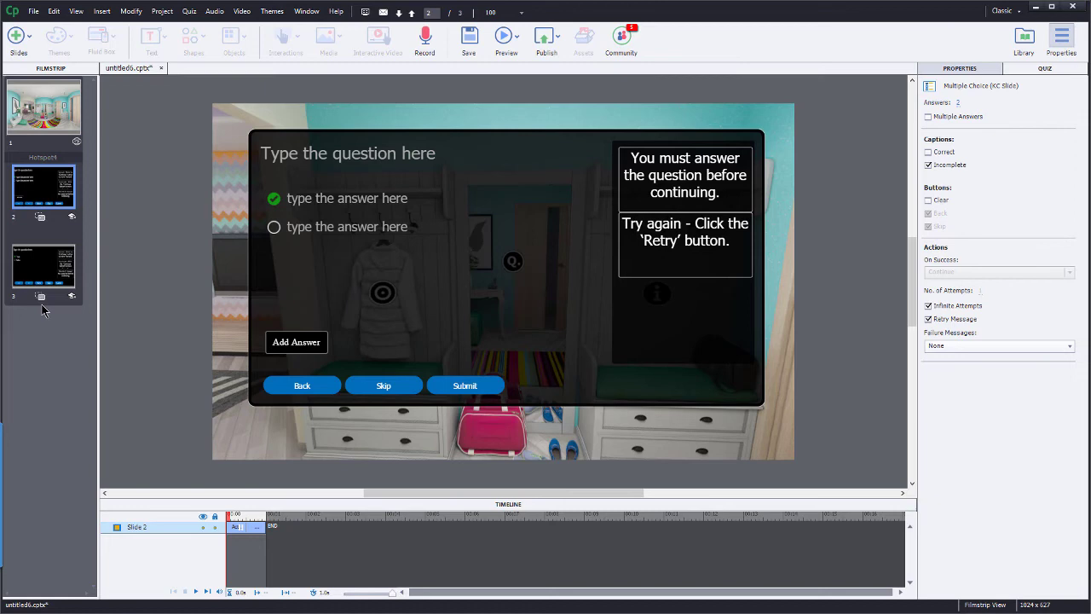
key("Up")
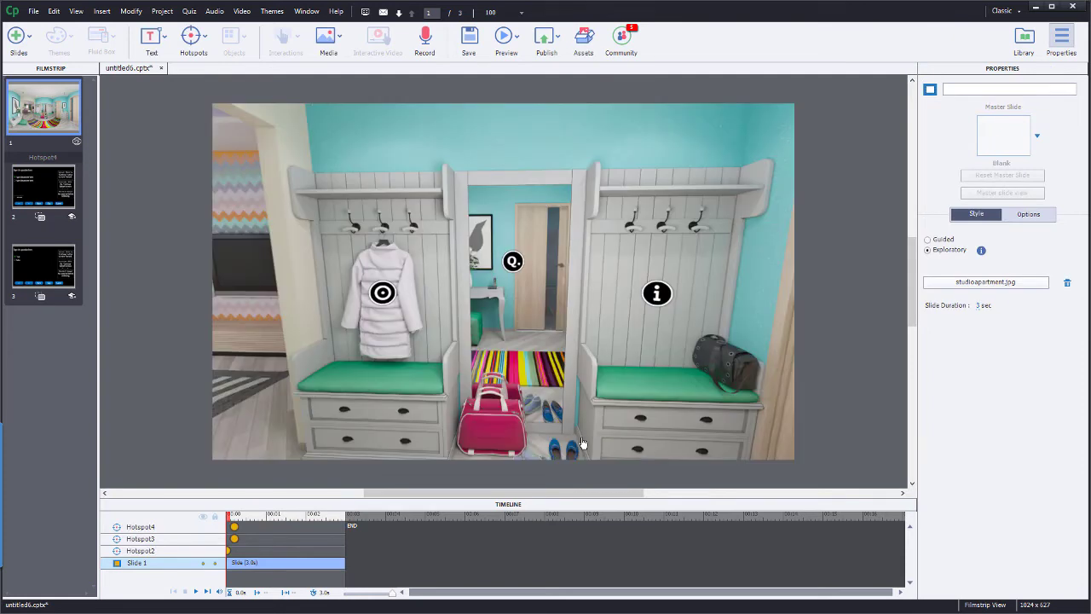
Rotate the 360 room view toward the sofa and window, then bring up the Preview options.
left_click_drag(397, 326, 765, 367)
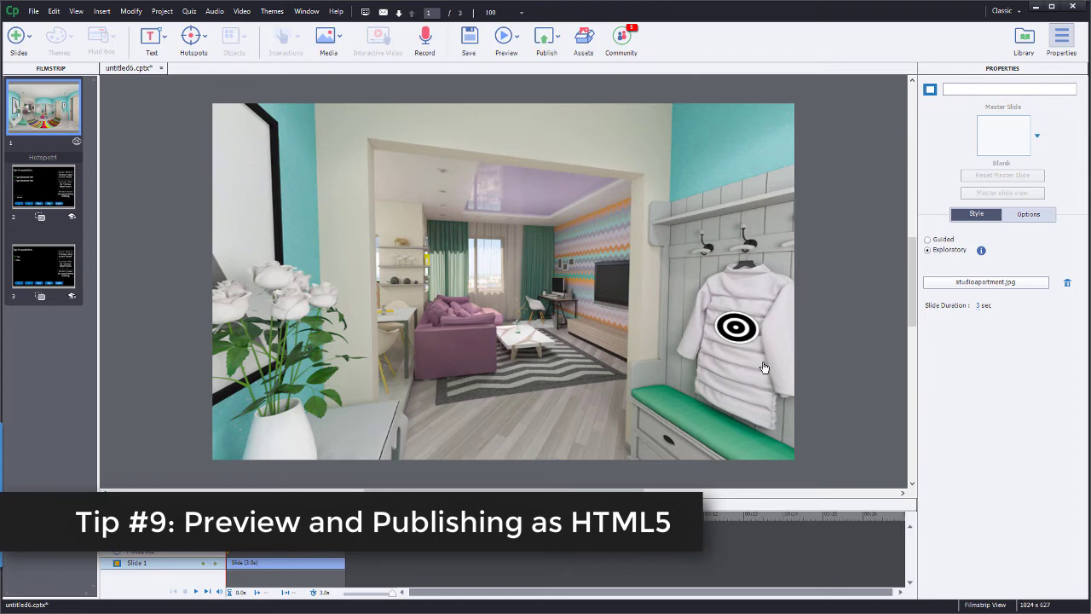
left_click(505, 50)
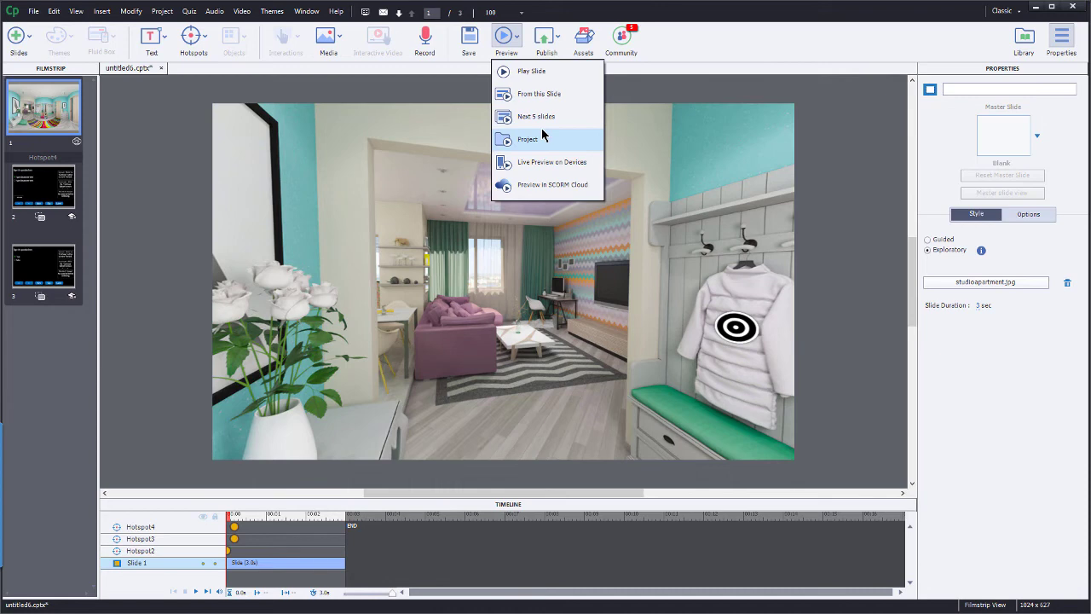
Preview the whole project in Chrome and read, then close, the Coat Rack information hotspot.
left_click(520, 101)
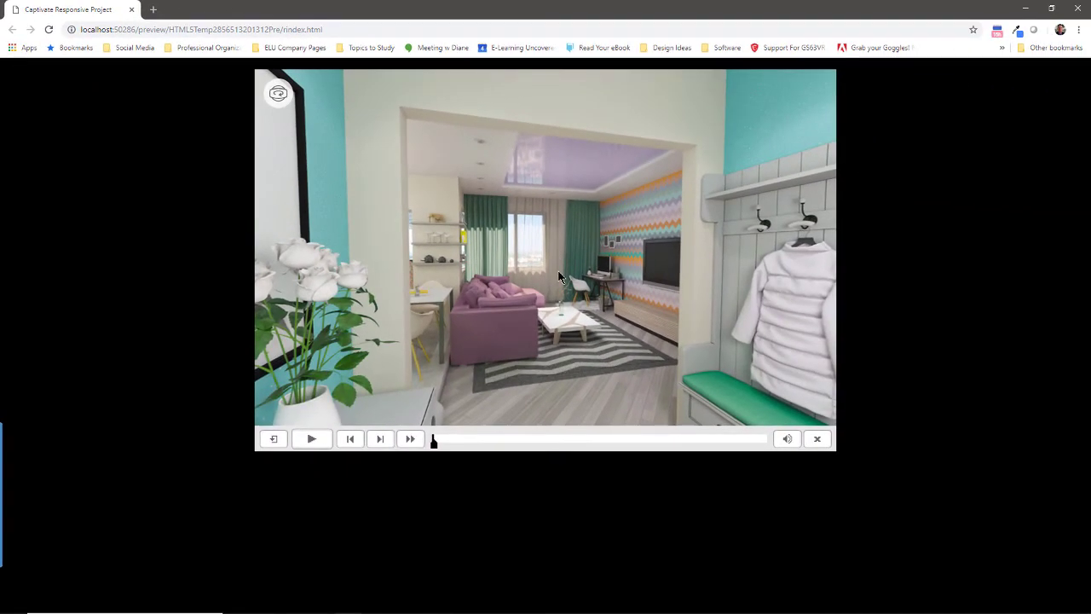
left_click_drag(562, 320, 416, 291)
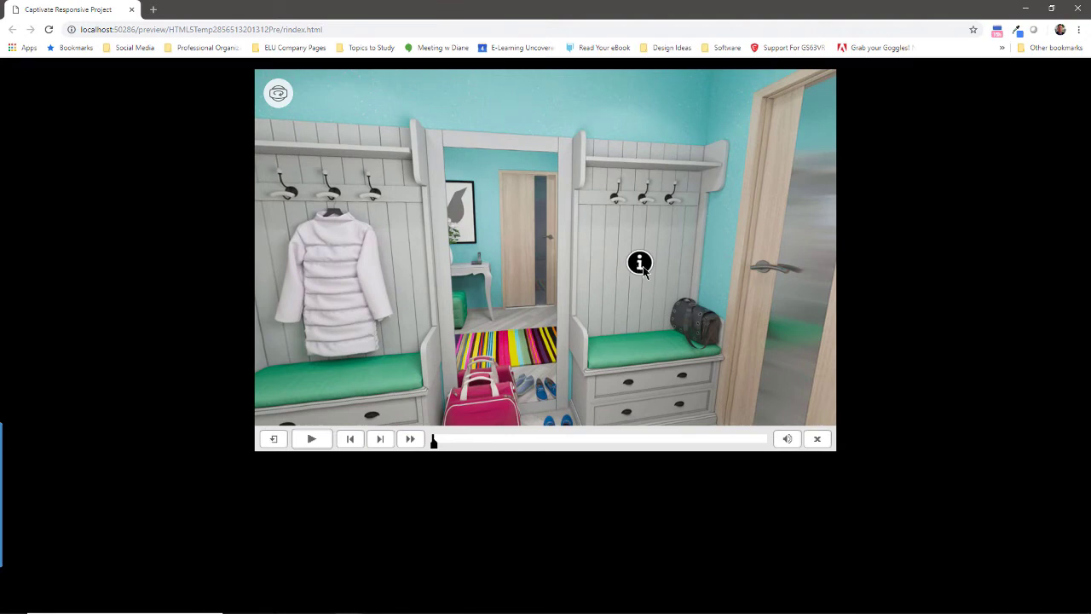
left_click(642, 268)
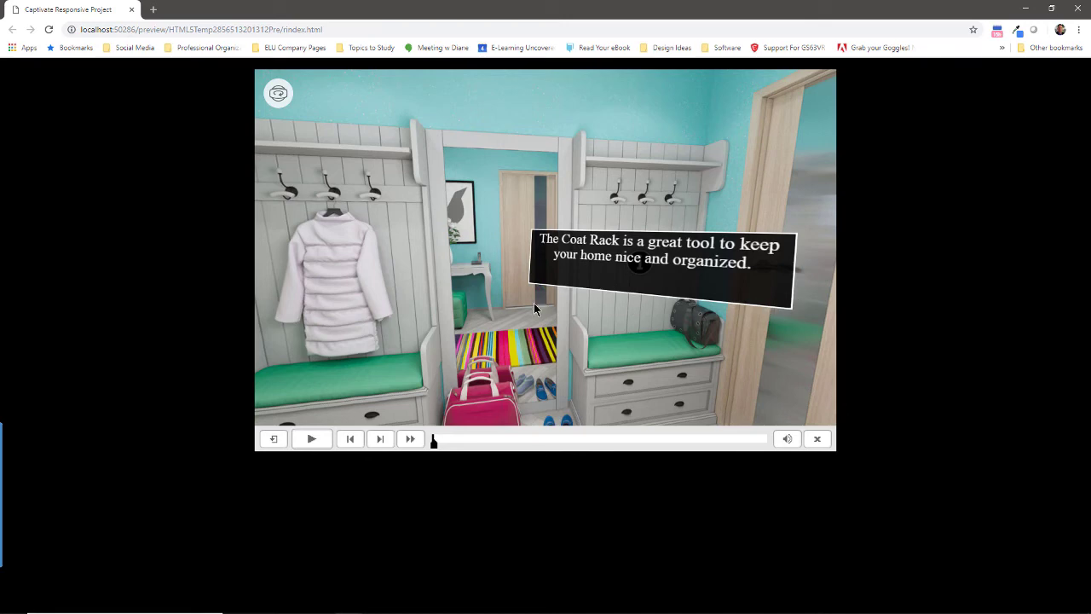
left_click(439, 256)
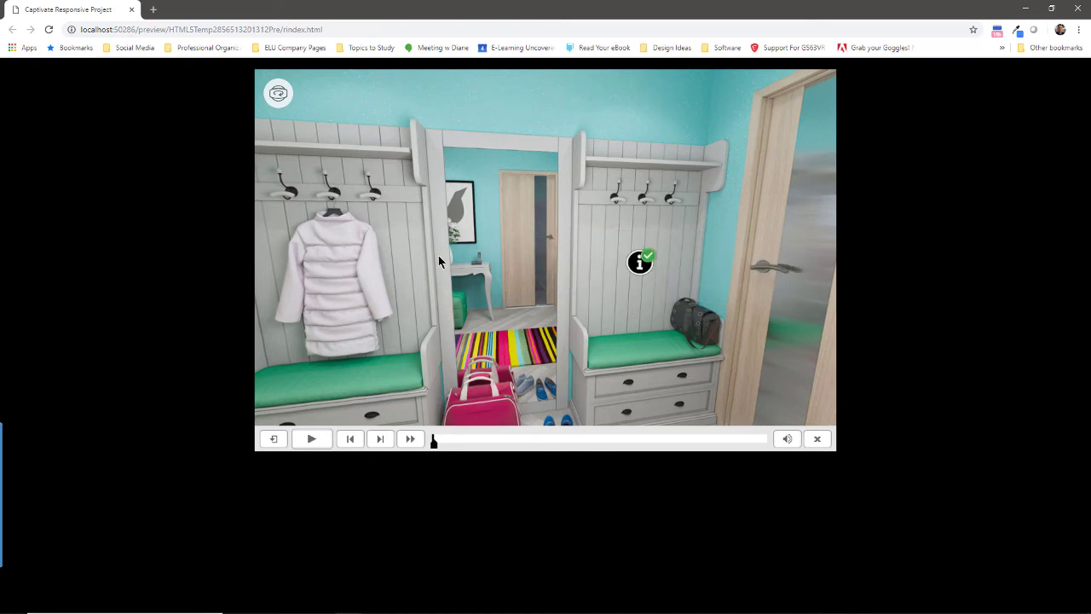
Reopen the Coat Rack message, look around the panorama, close it and resume playback.
left_click(639, 261)
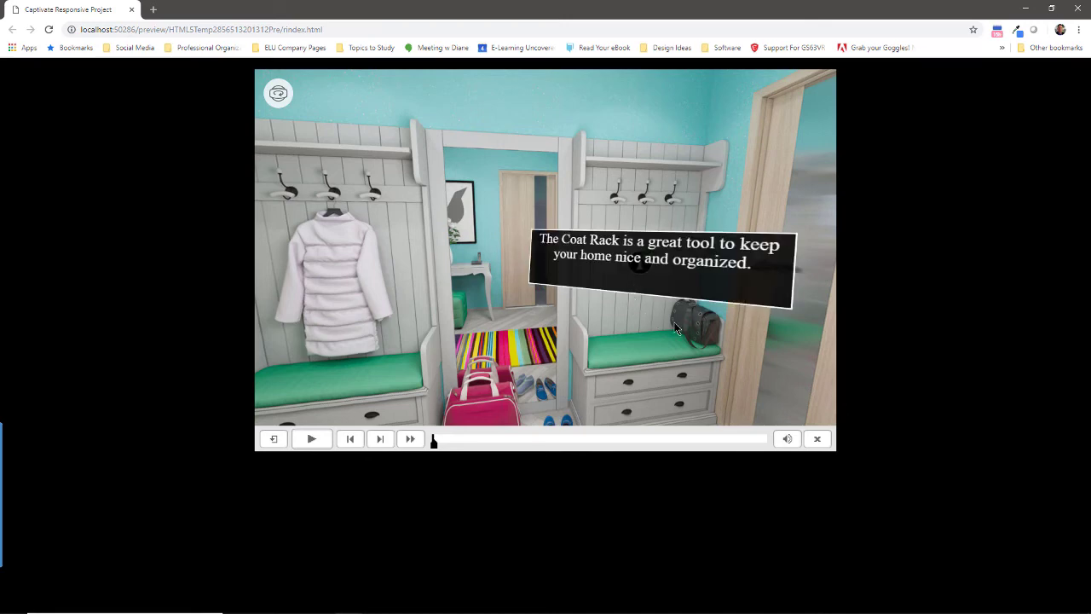
left_click_drag(642, 326, 705, 290)
left_click(421, 183)
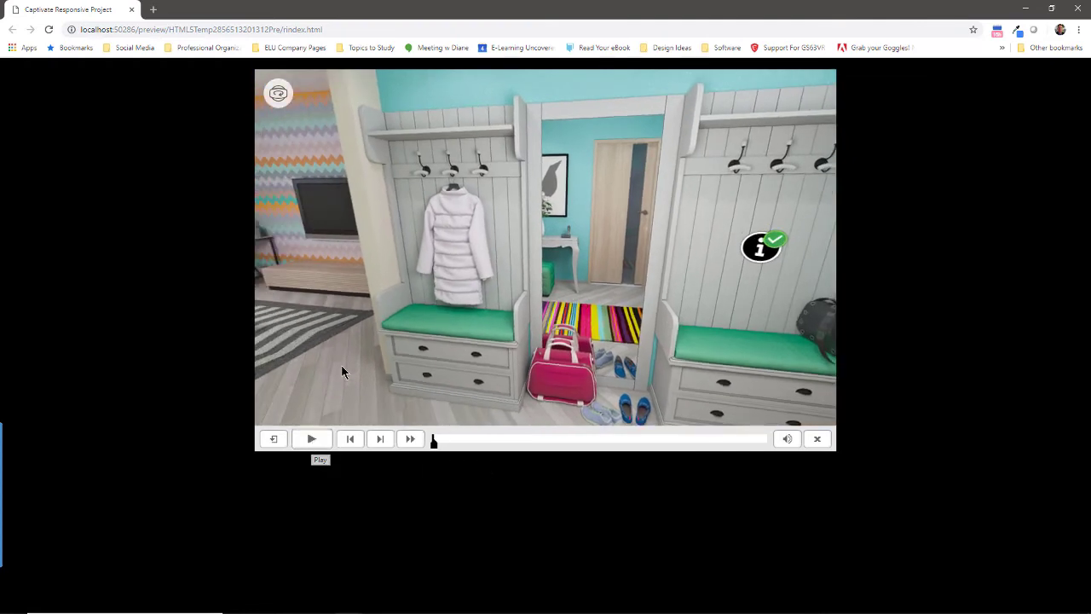
left_click(314, 439)
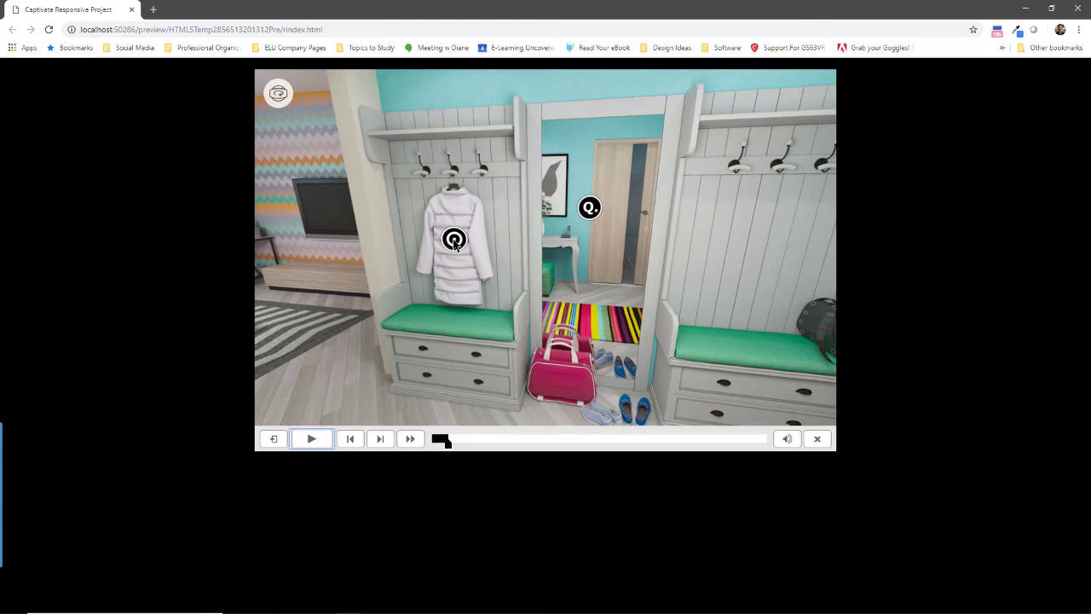
Open the Q hotspot's quiz, submit the first answer, then answer True on the true/false question.
left_click(591, 208)
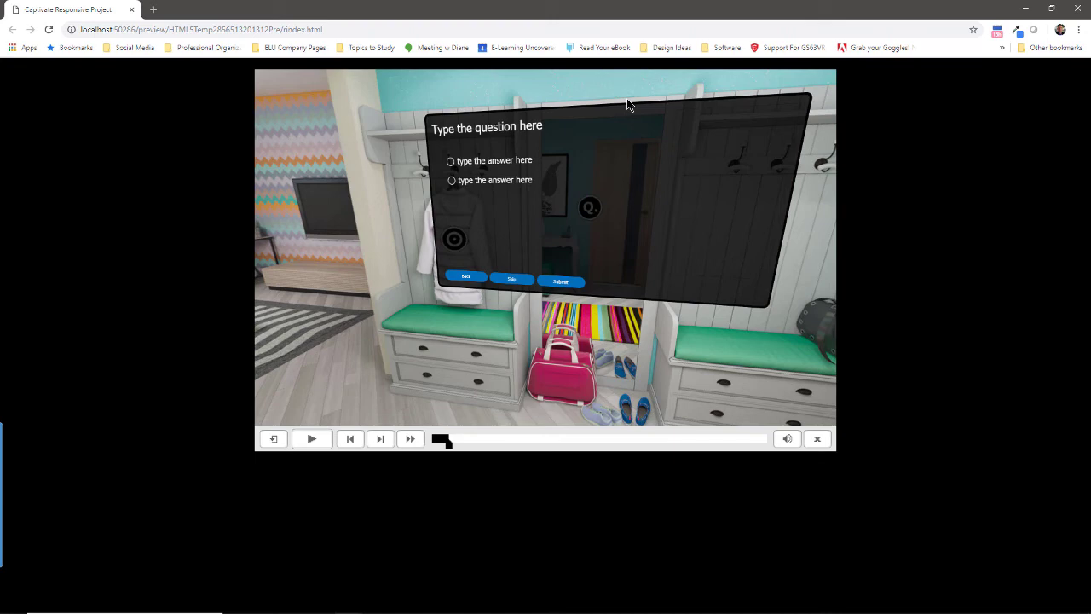
left_click_drag(655, 208, 640, 400)
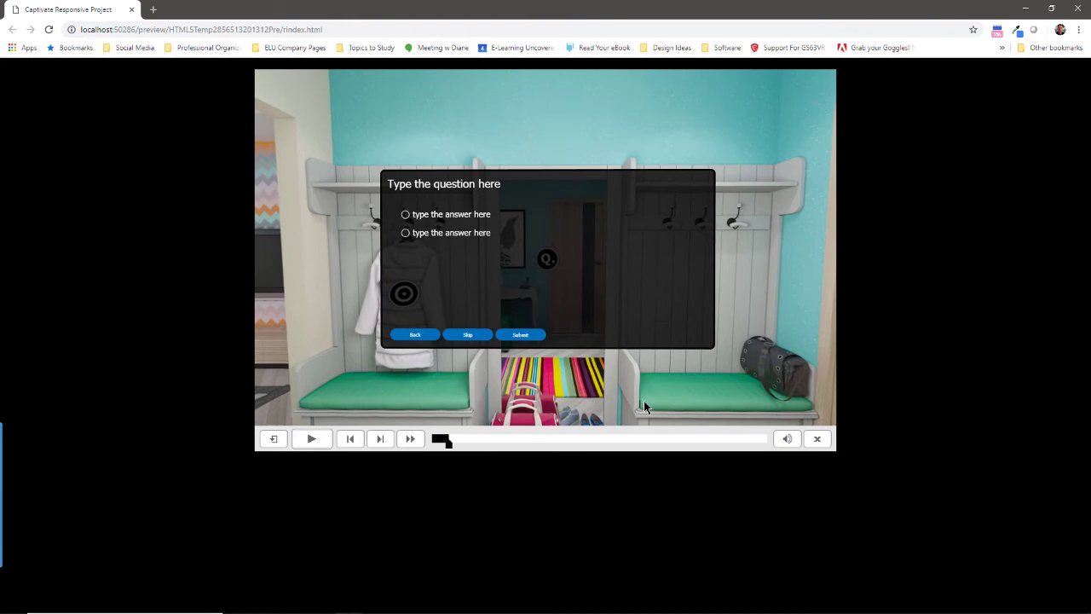
left_click(407, 214)
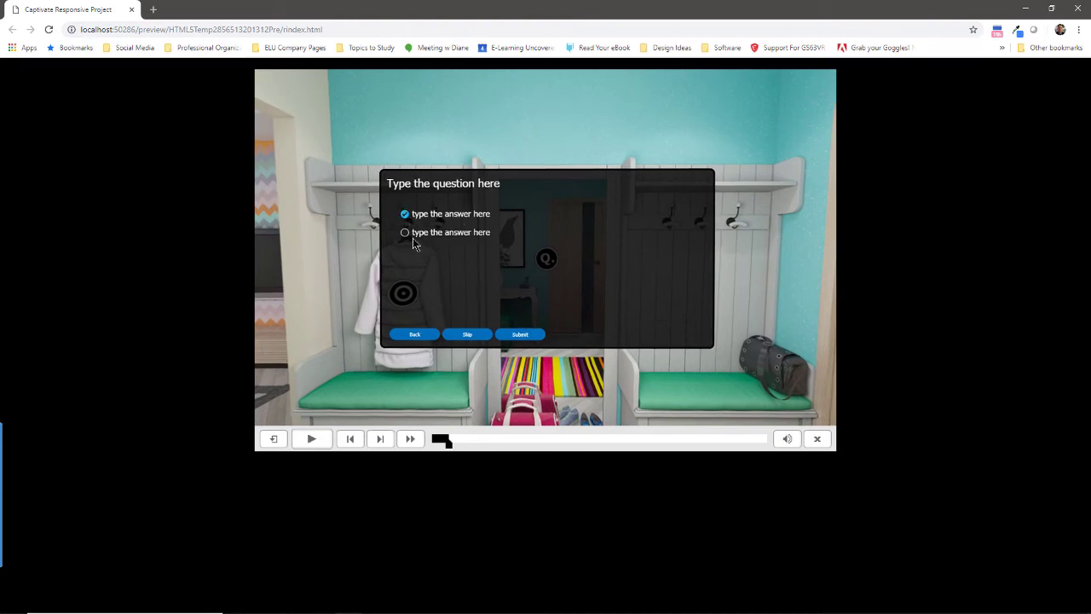
left_click(523, 335)
left_click(406, 216)
left_click(512, 339)
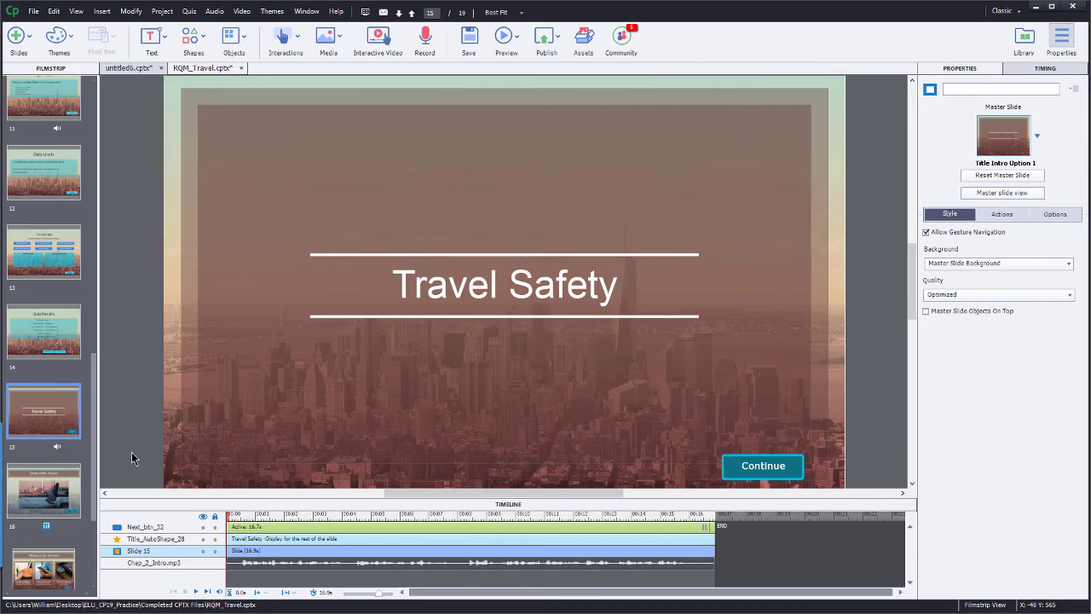
Insert a 360 slide after slide 15 using Gallery\360BGAssets\cameracontrol.jpg as its panorama.
left_click(25, 49)
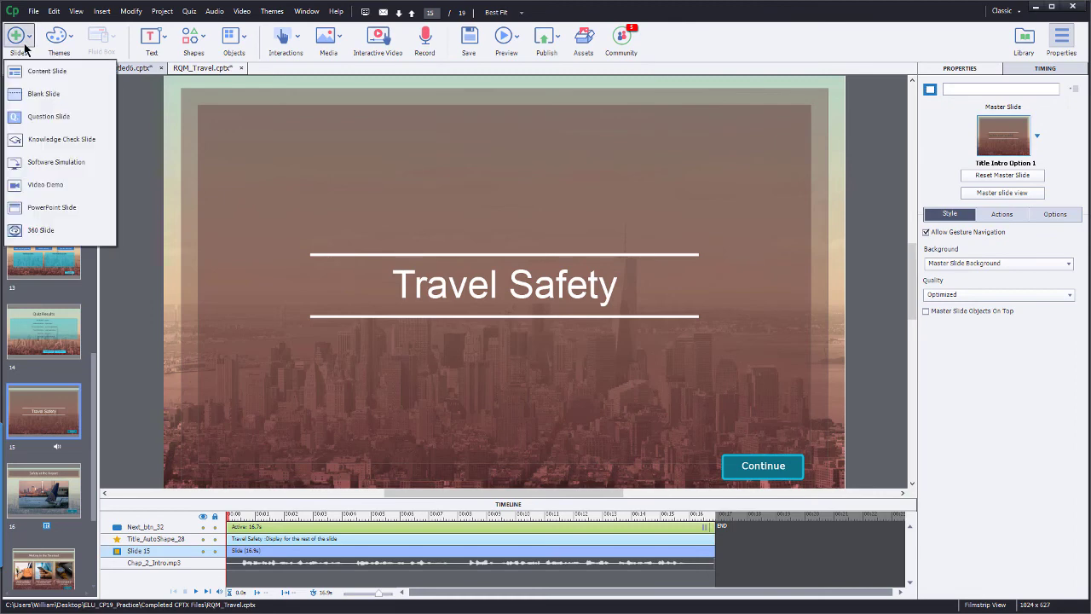
left_click(83, 231)
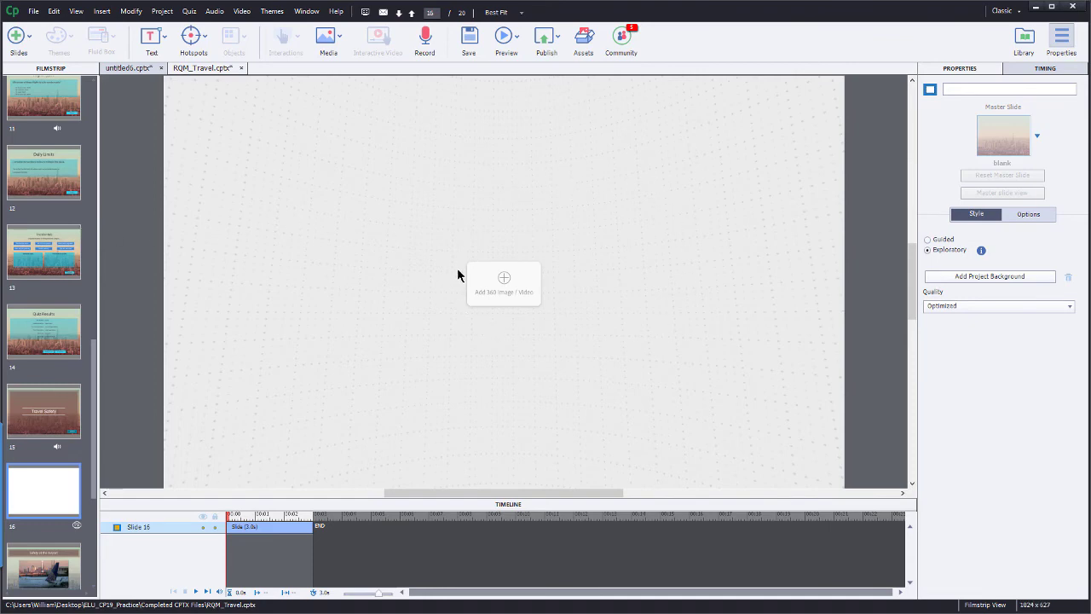
left_click(504, 282)
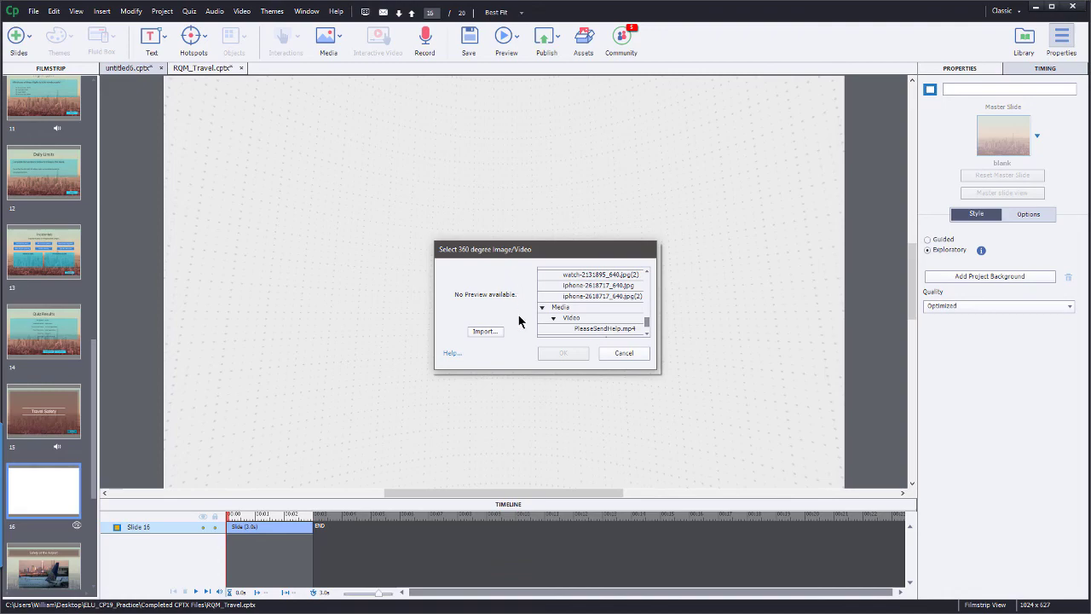
left_click(490, 334)
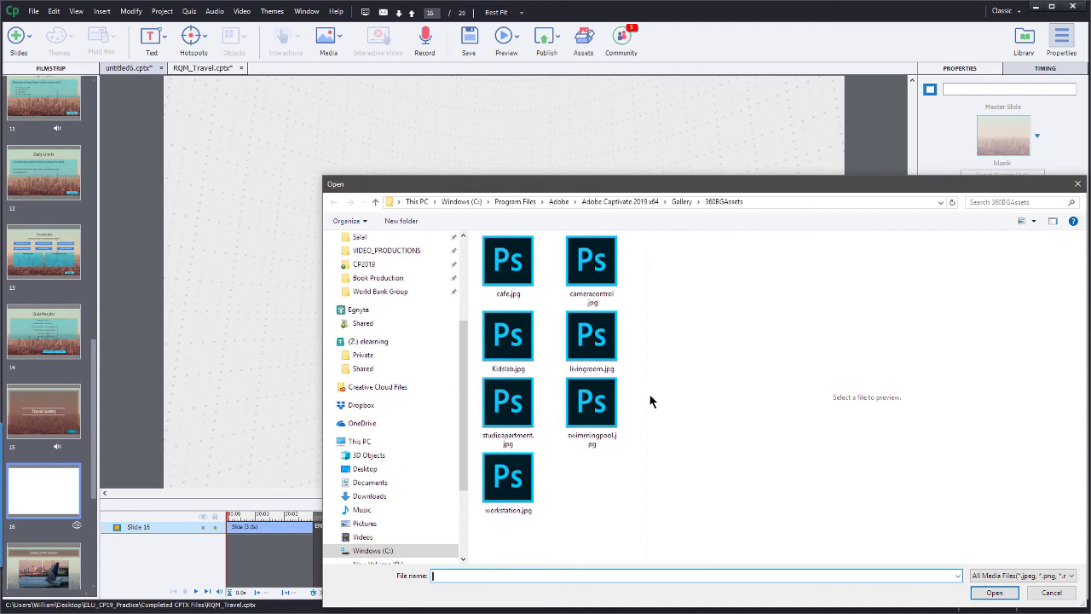
left_click(592, 264)
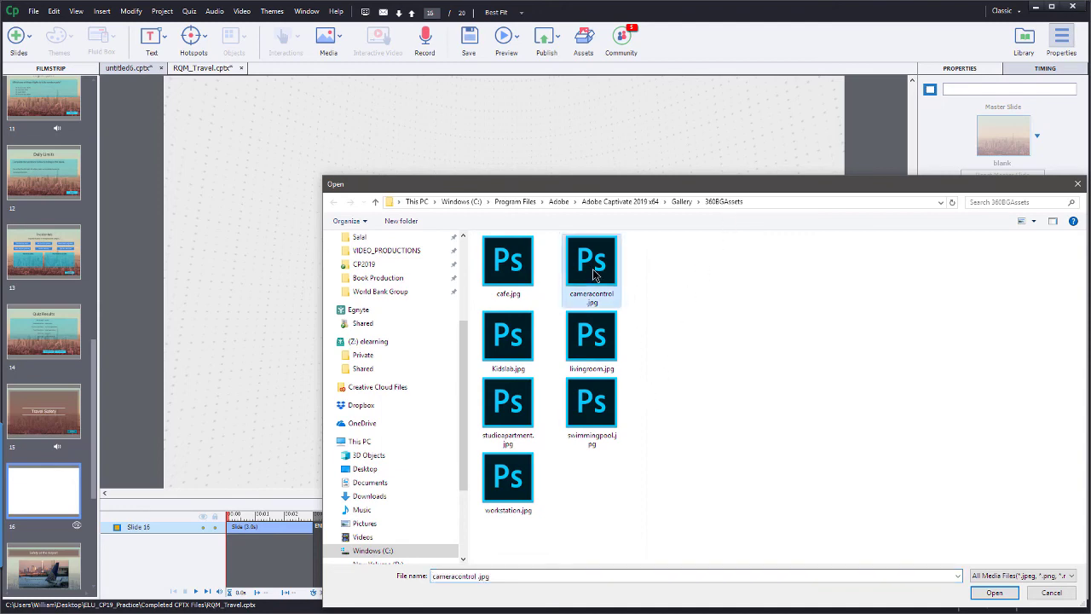
left_click(994, 593)
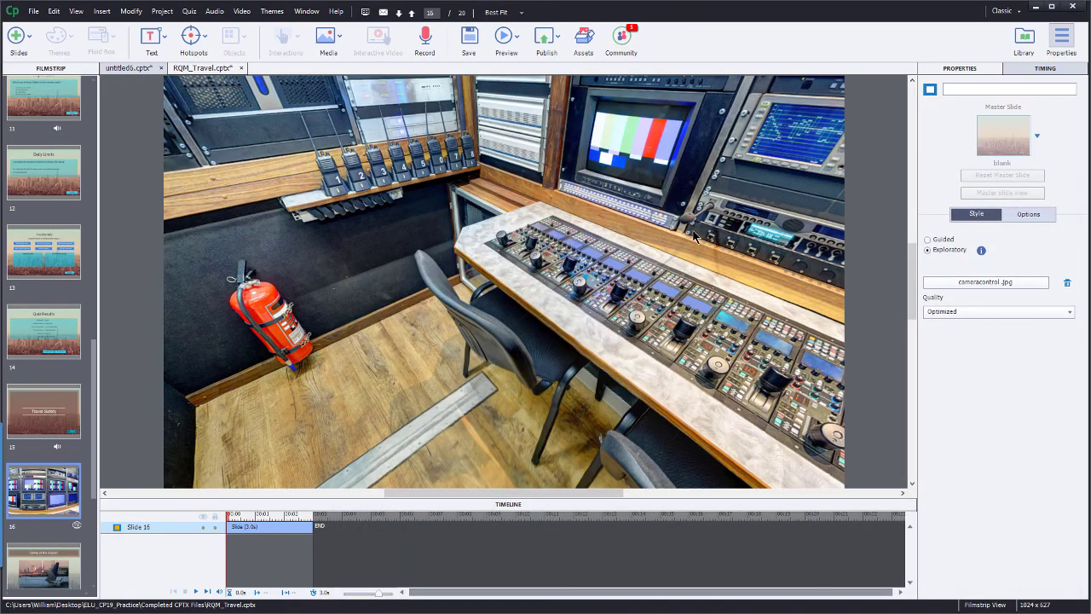
left_click_drag(697, 239, 527, 407)
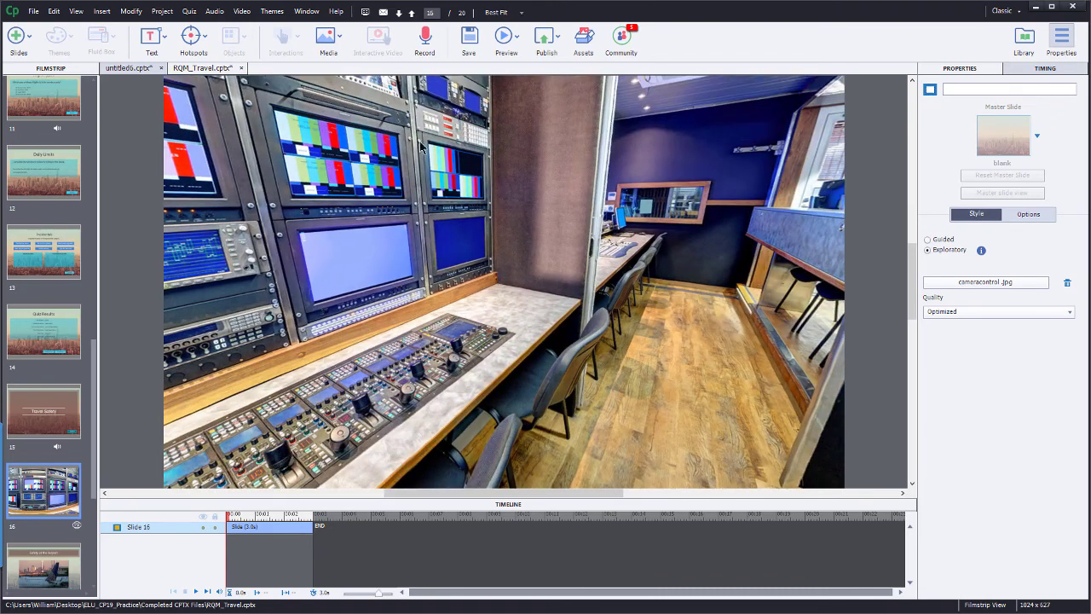
left_click_drag(251, 303, 486, 305)
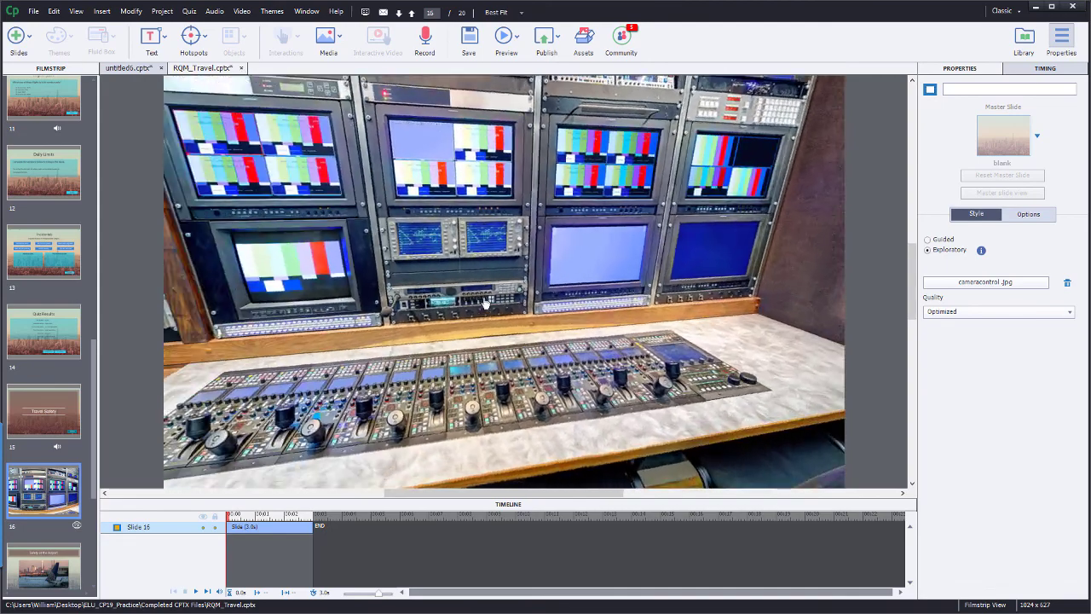
left_click_drag(329, 278, 539, 269)
left_click_drag(485, 177, 485, 324)
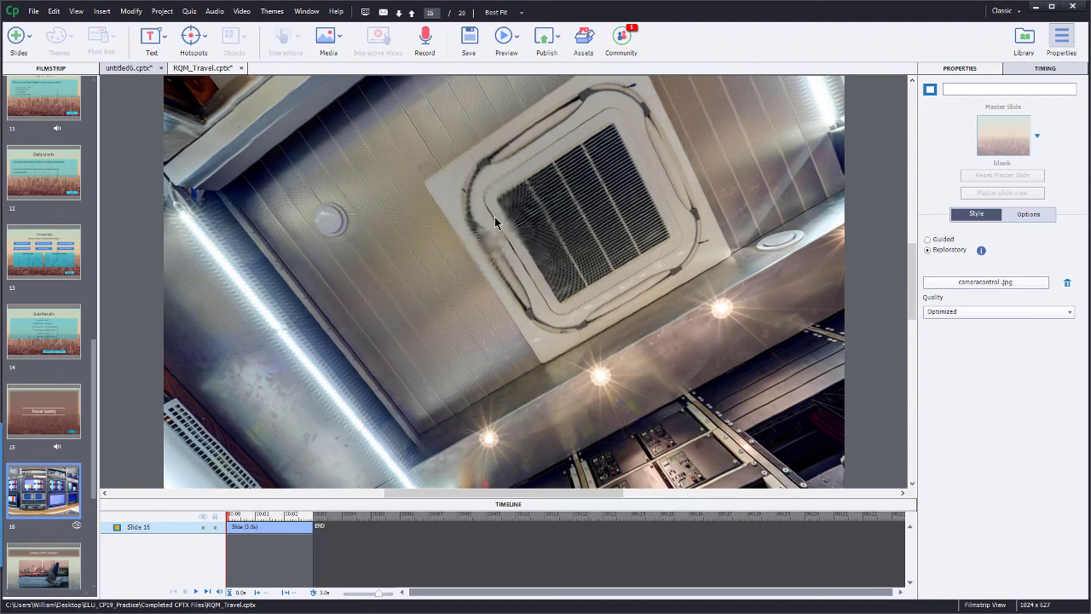
left_click_drag(636, 451, 594, 223)
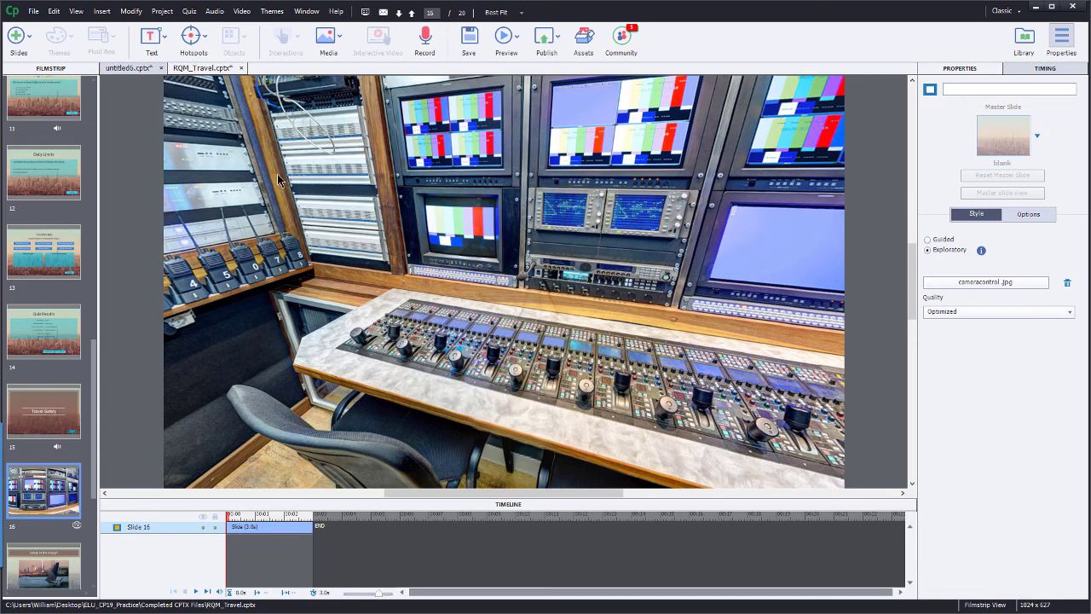
Add a home-icon hotspot to the camera-control 360 slide.
left_click(154, 58)
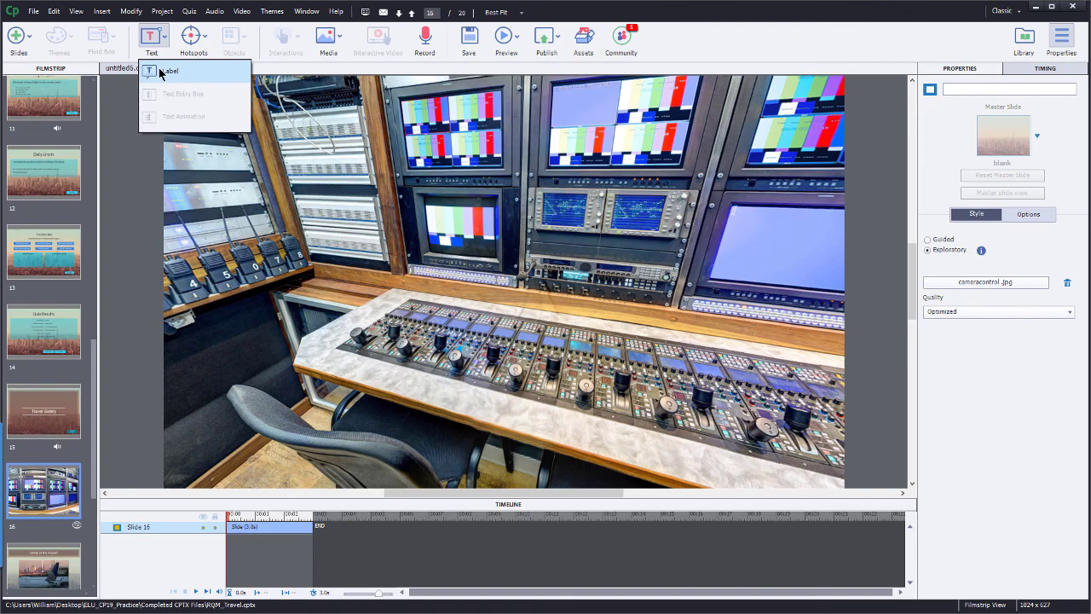
left_click(191, 34)
left_click(193, 109)
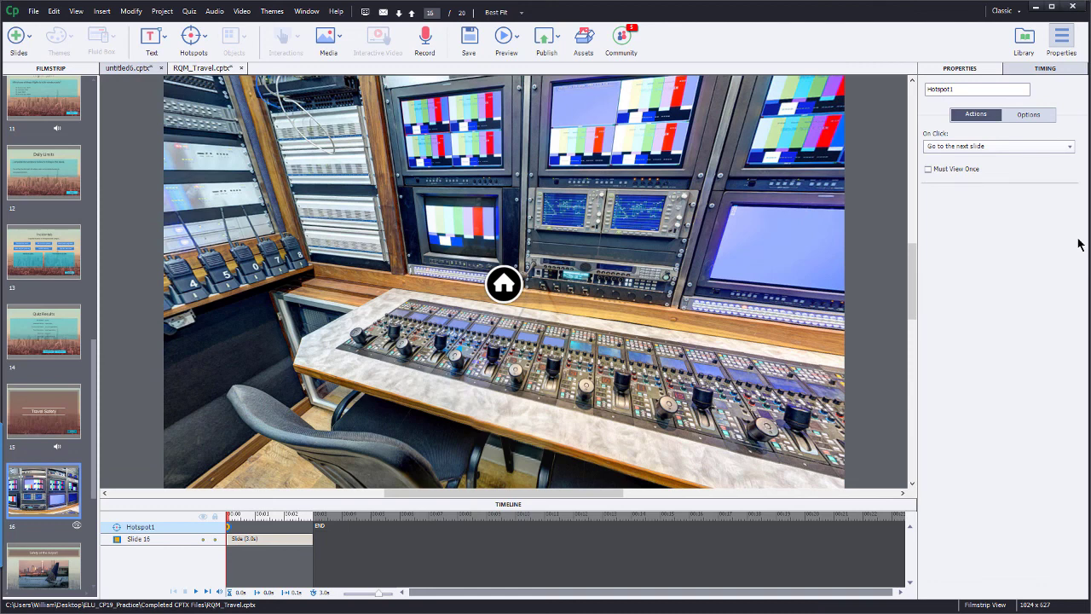
Add a Q hotspot and move the home hotspot to its right above the console.
left_click(332, 49)
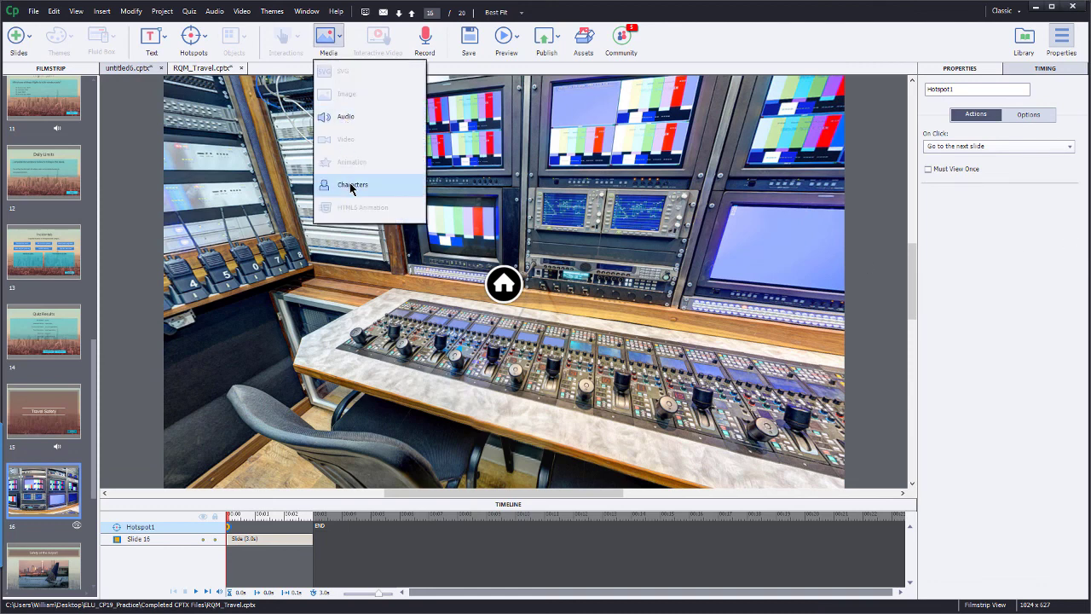
left_click(203, 39)
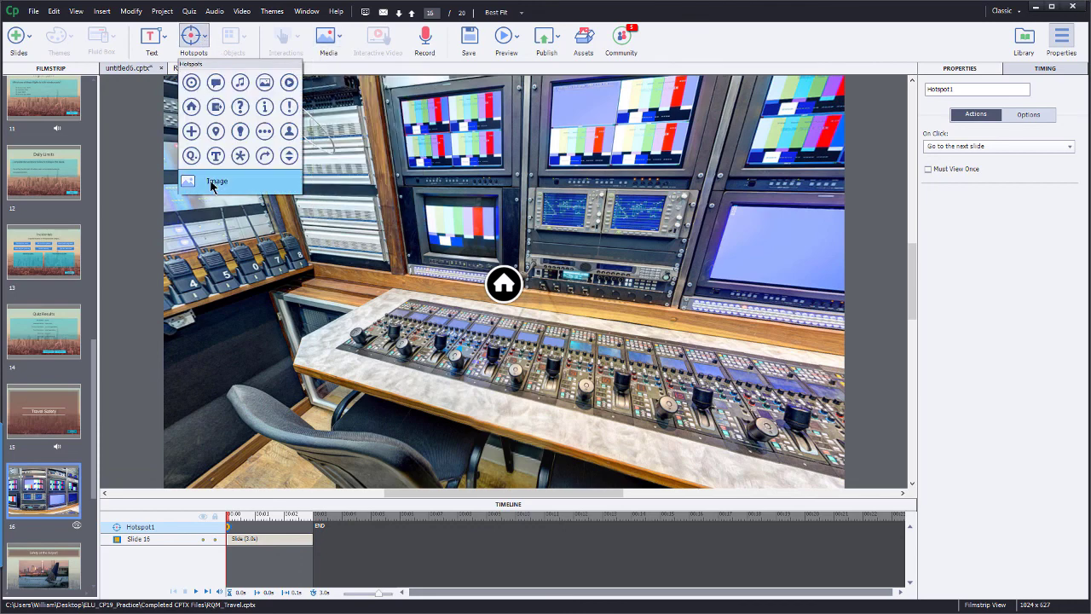
left_click(191, 155)
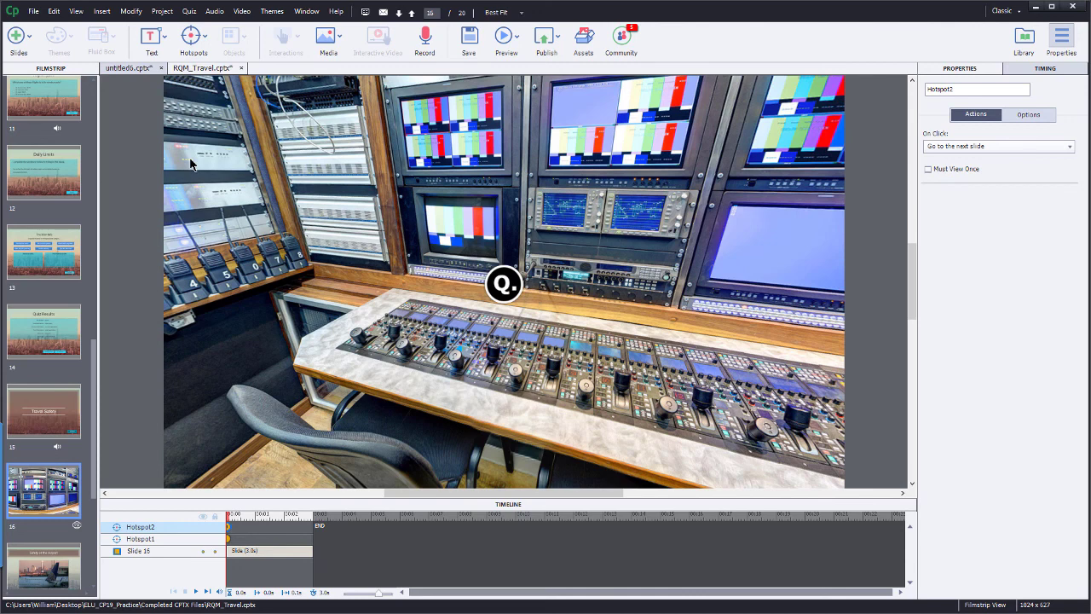
left_click_drag(510, 294, 578, 299)
left_click(580, 298)
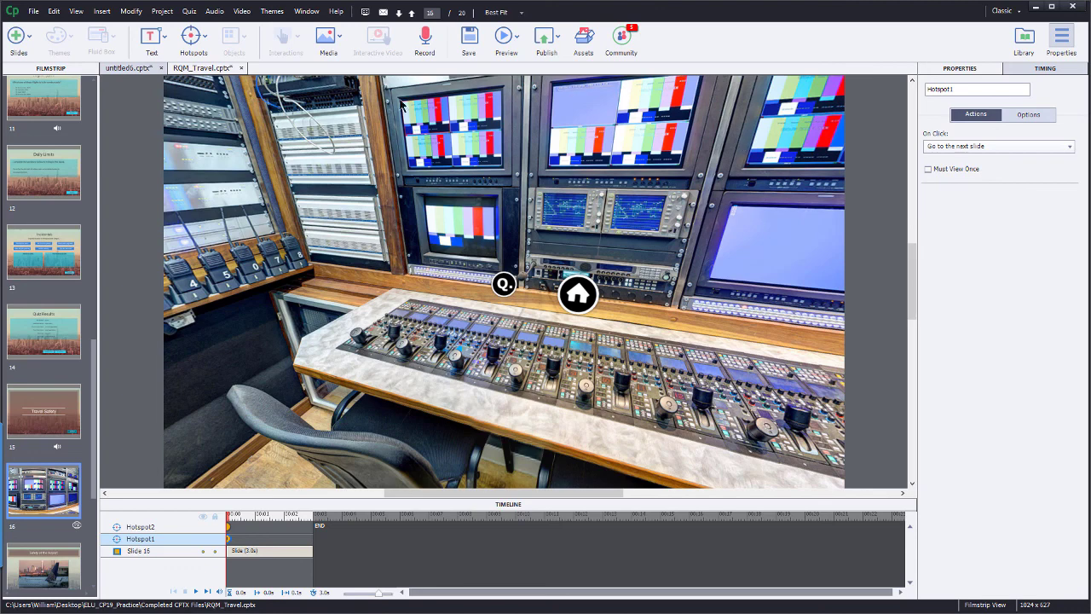
left_click(25, 45)
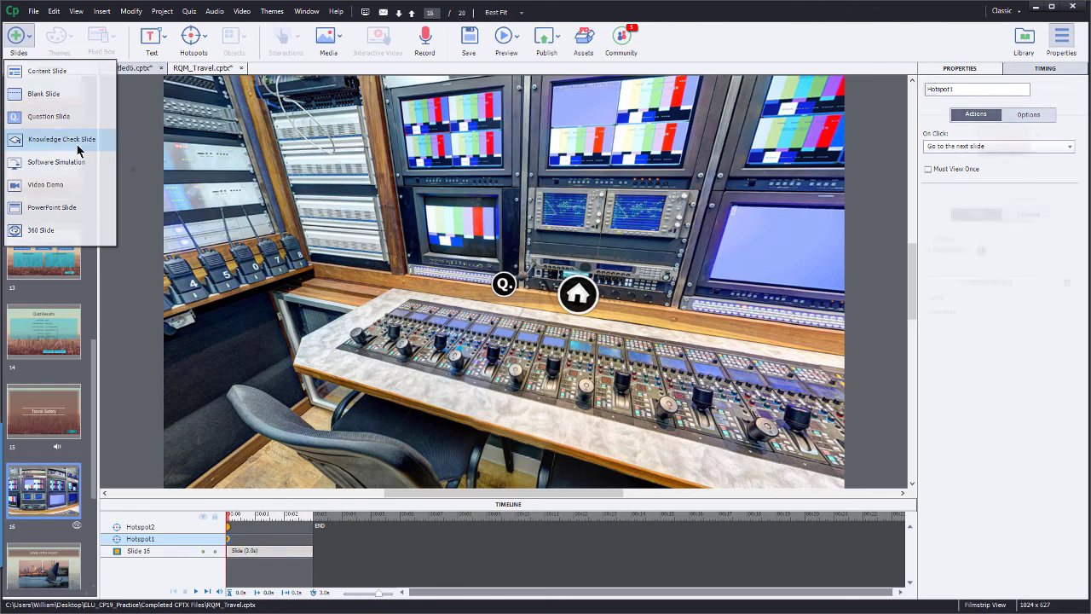
left_click(130, 169)
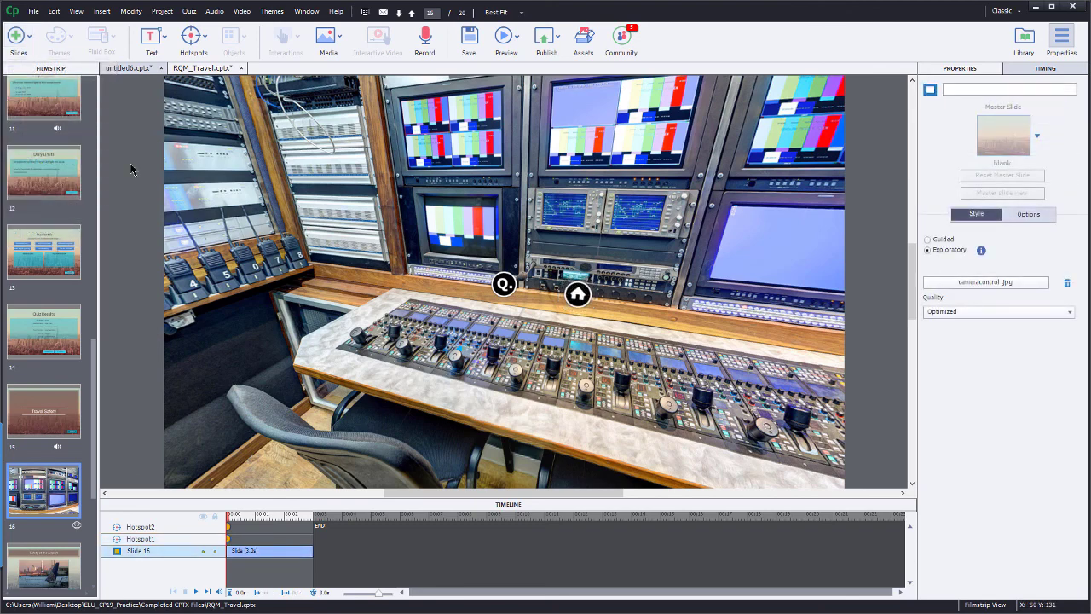